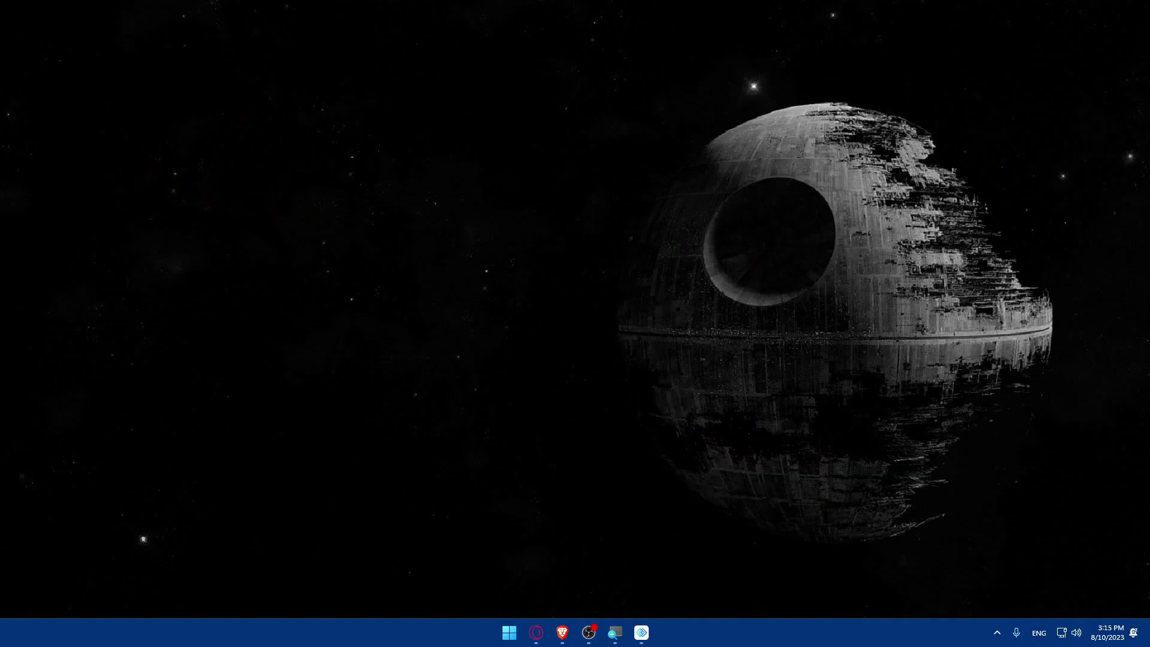
- Switch to the Brave browser and go to coinbase.com
{"action": "left_click", "coordinate": [562, 632]}
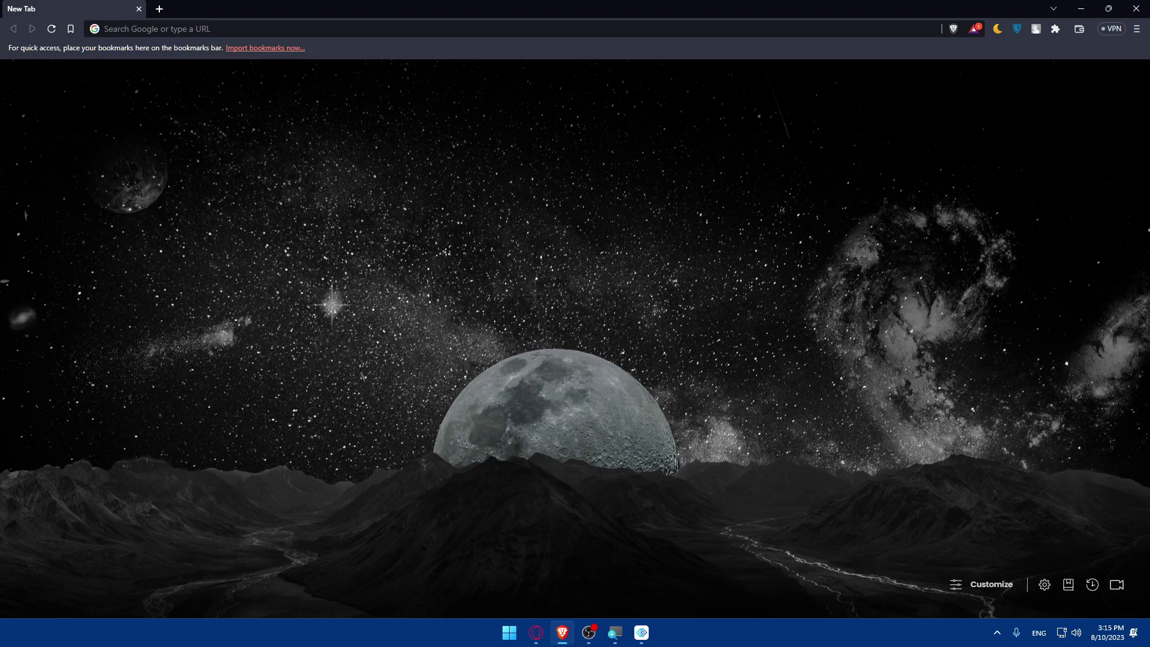
{"action": "left_click", "coordinate": [199, 30]}
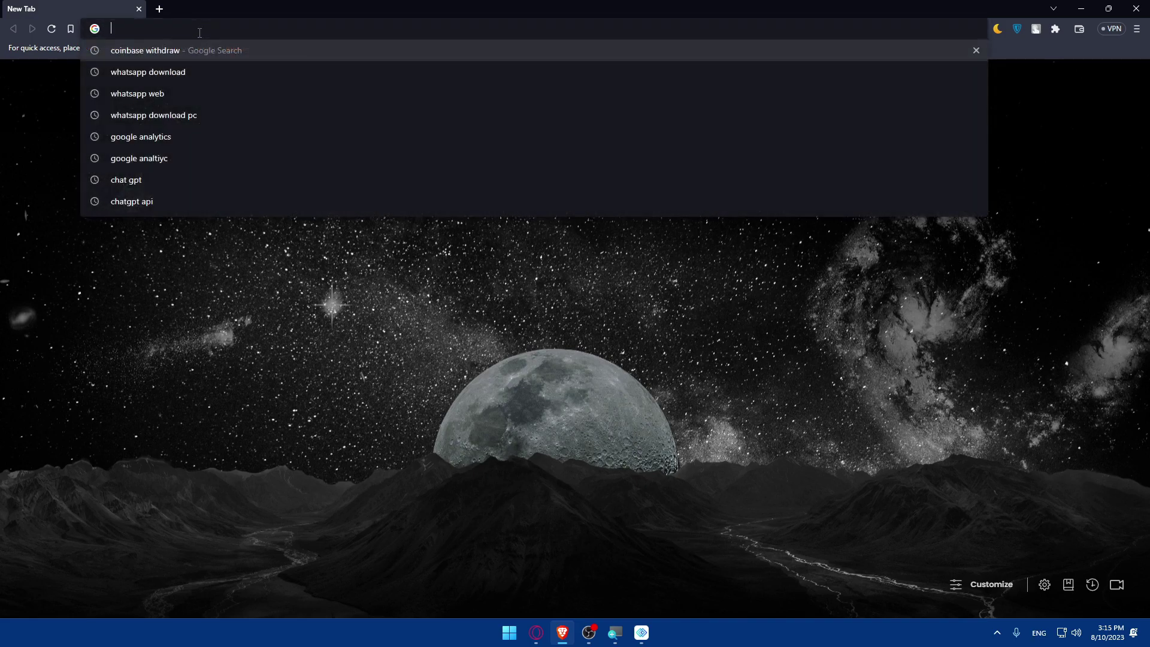
{"action": "type", "text": "coinbase.com"}
{"action": "key", "text": "Return"}
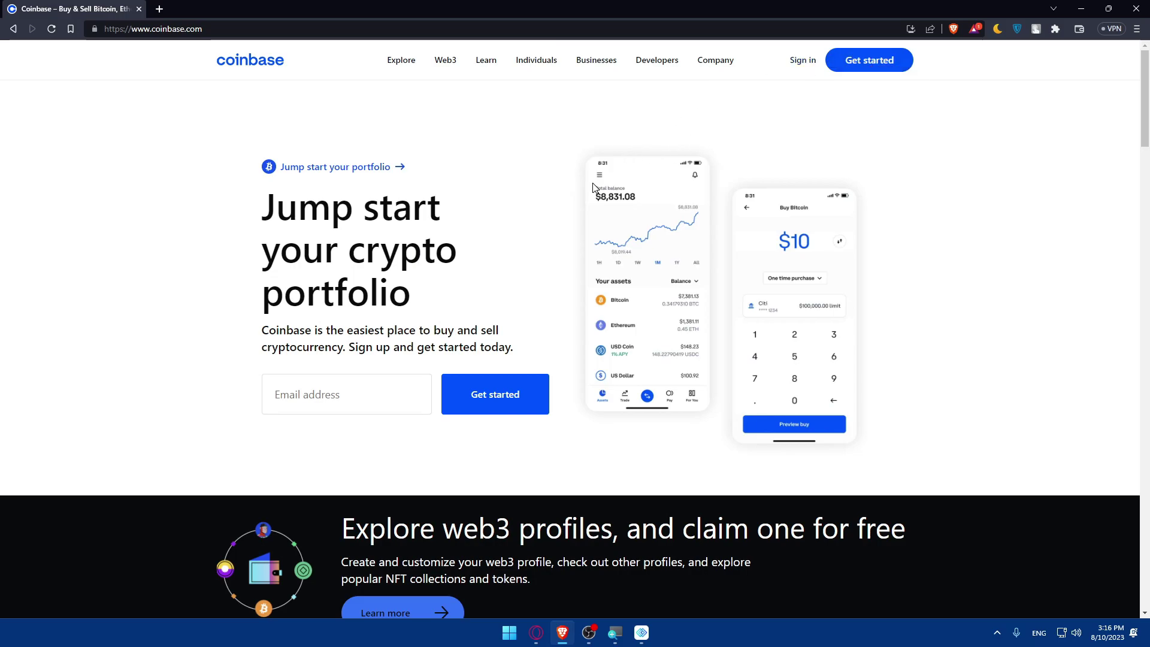
- Look through the Coinbase home page, from the asset list to the getting-started section and back to the beginning
{"action": "scroll", "coordinate": [591, 185], "scroll_direction": "down", "scroll_amount": 12}
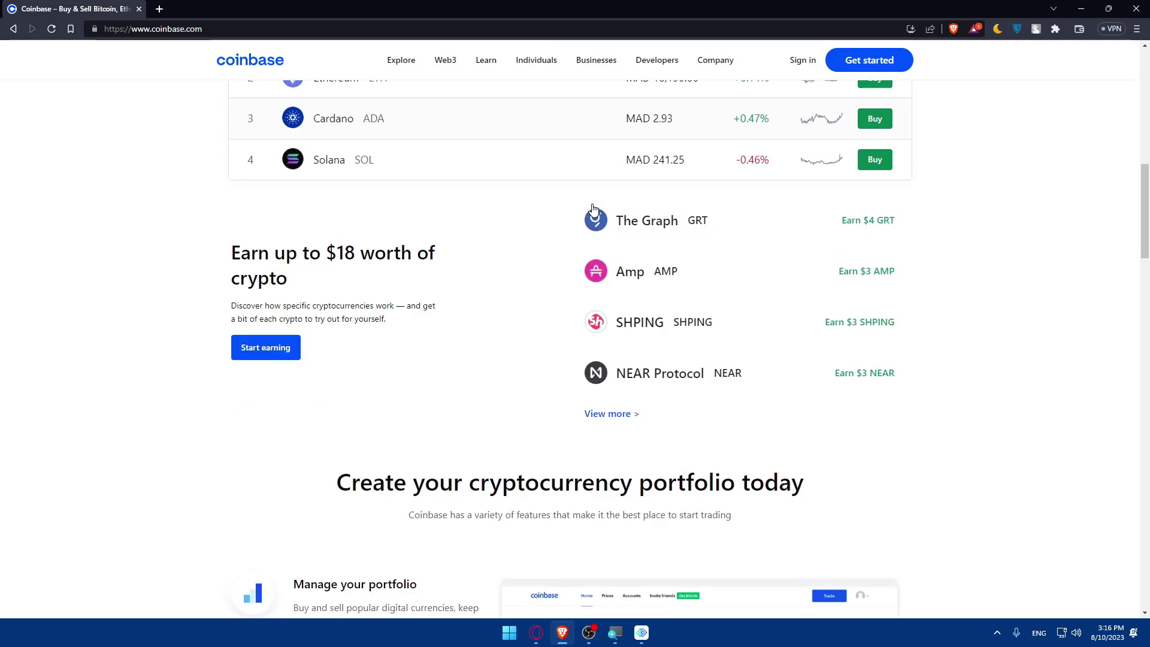
{"action": "scroll", "coordinate": [593, 209], "scroll_direction": "down", "scroll_amount": 20}
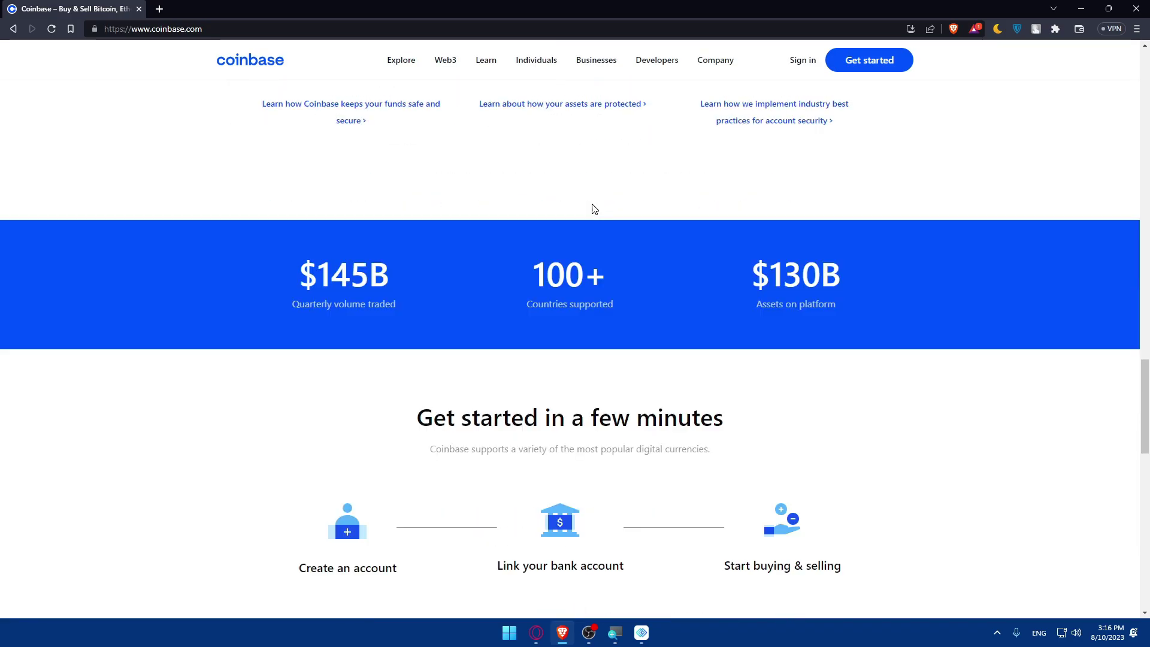
{"action": "scroll", "coordinate": [593, 209], "scroll_direction": "down", "scroll_amount": 10}
{"action": "scroll", "coordinate": [593, 208], "scroll_direction": "up", "scroll_amount": 14}
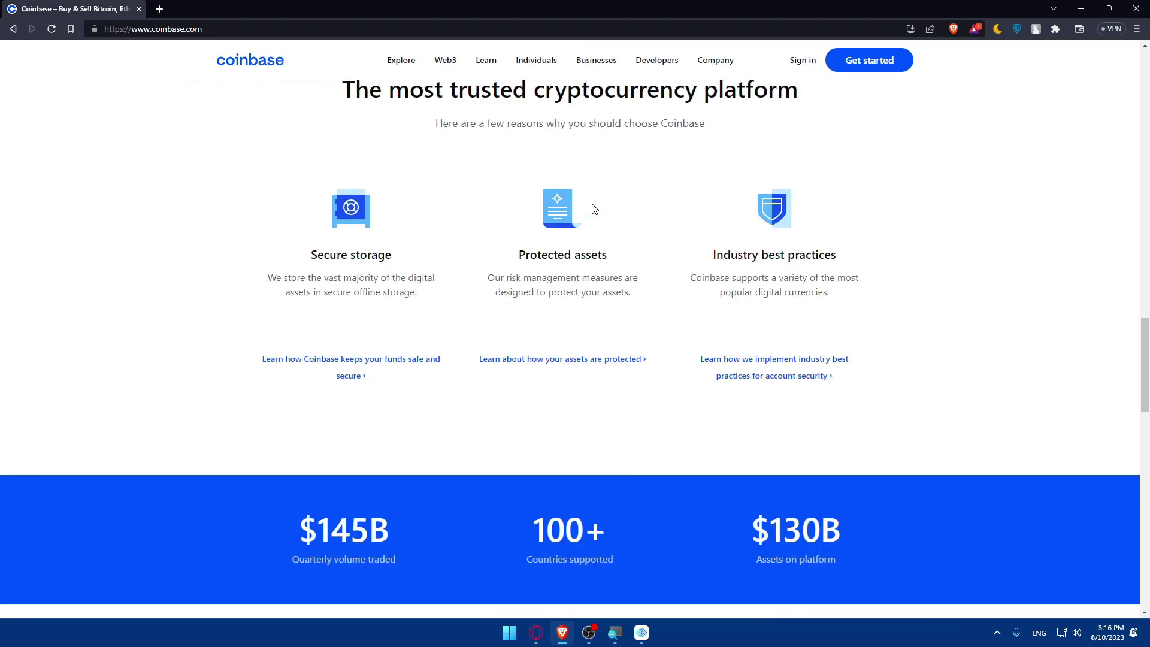
{"action": "scroll", "coordinate": [593, 209], "scroll_direction": "up", "scroll_amount": 20}
{"action": "scroll", "coordinate": [180, 113], "scroll_direction": "up", "scroll_amount": 5}
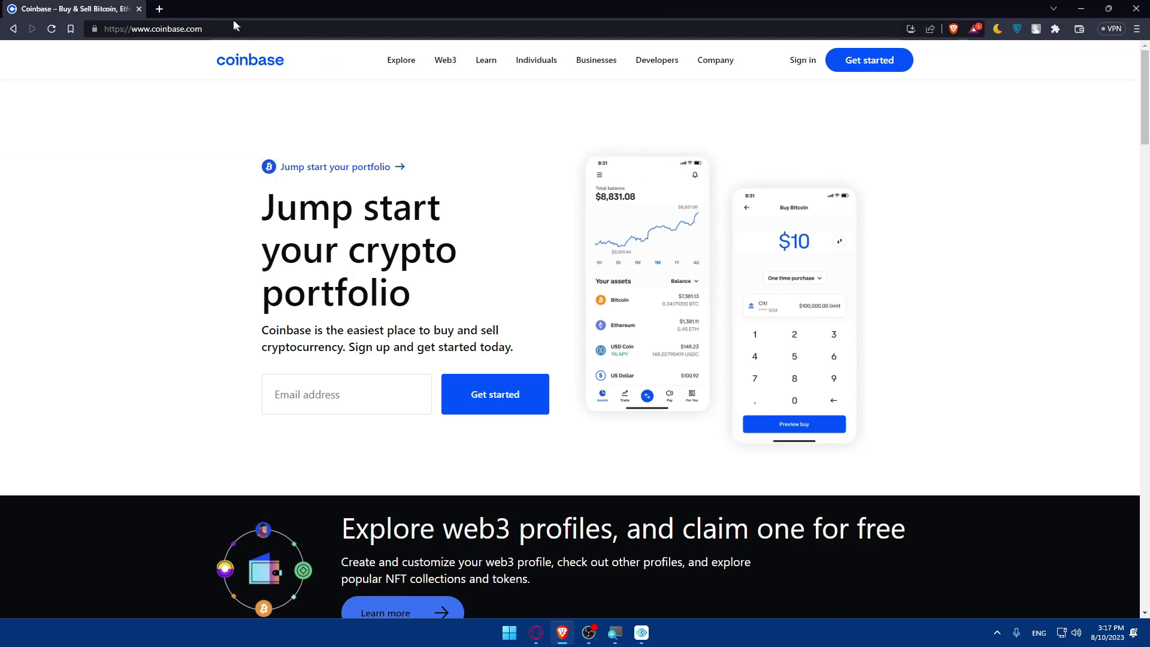
- Open paxful.com in a new browser tab
{"action": "left_click", "coordinate": [159, 10]}
{"action": "type", "text": "paxfu"}
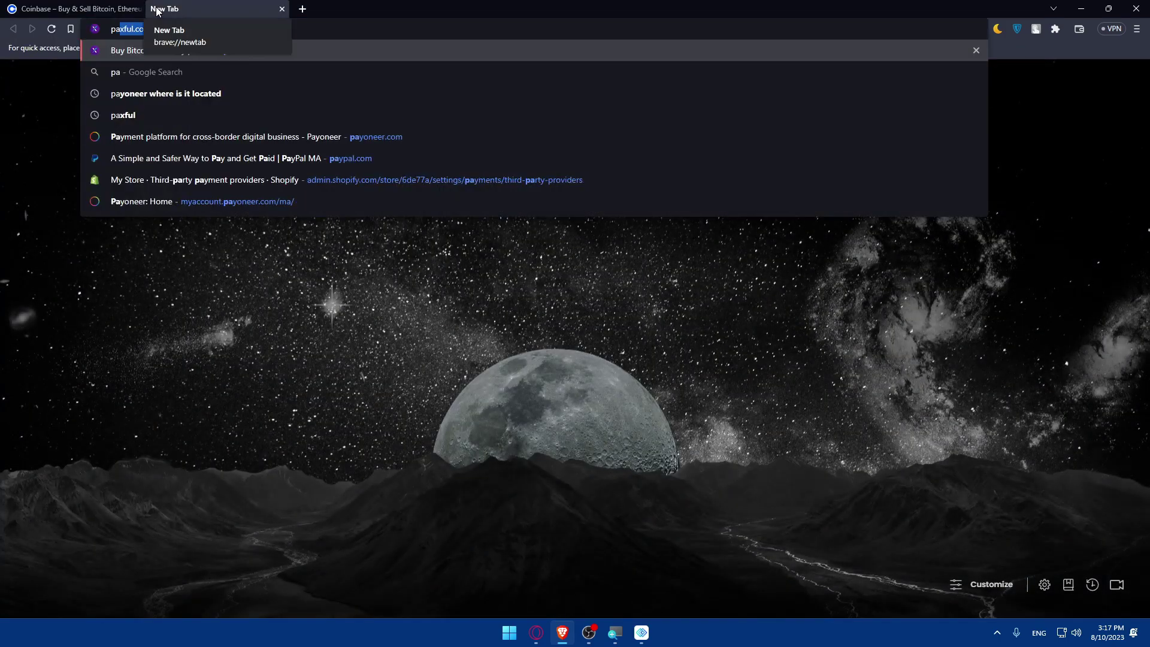
{"action": "type", "text": "l.c"}
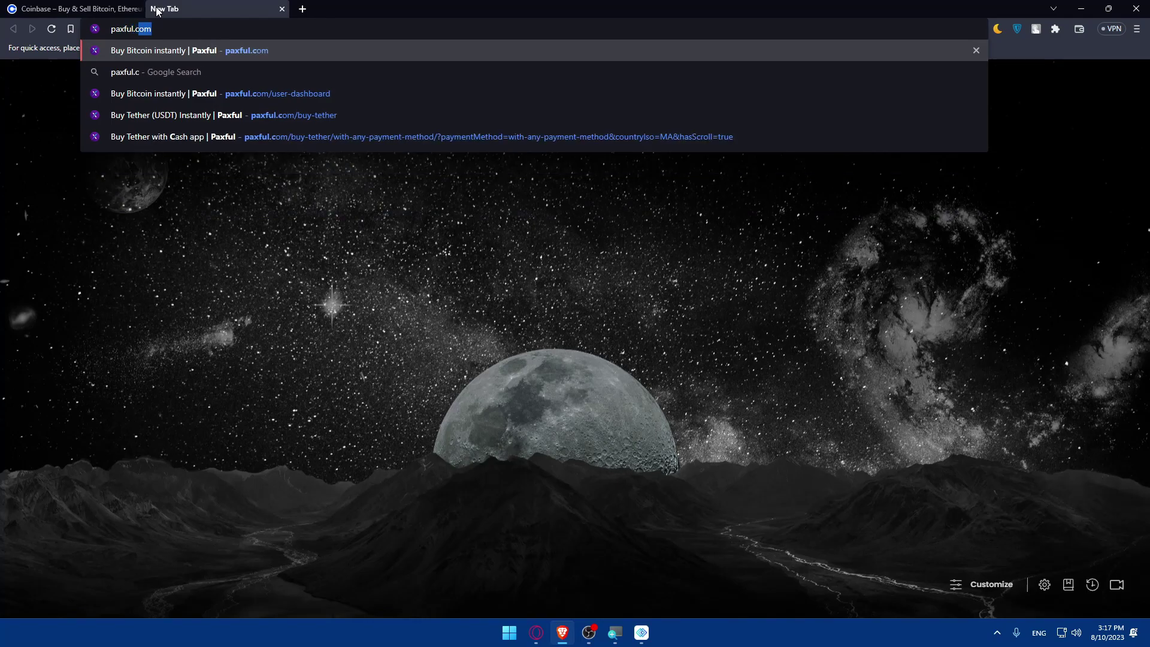
{"action": "key", "text": "Return"}
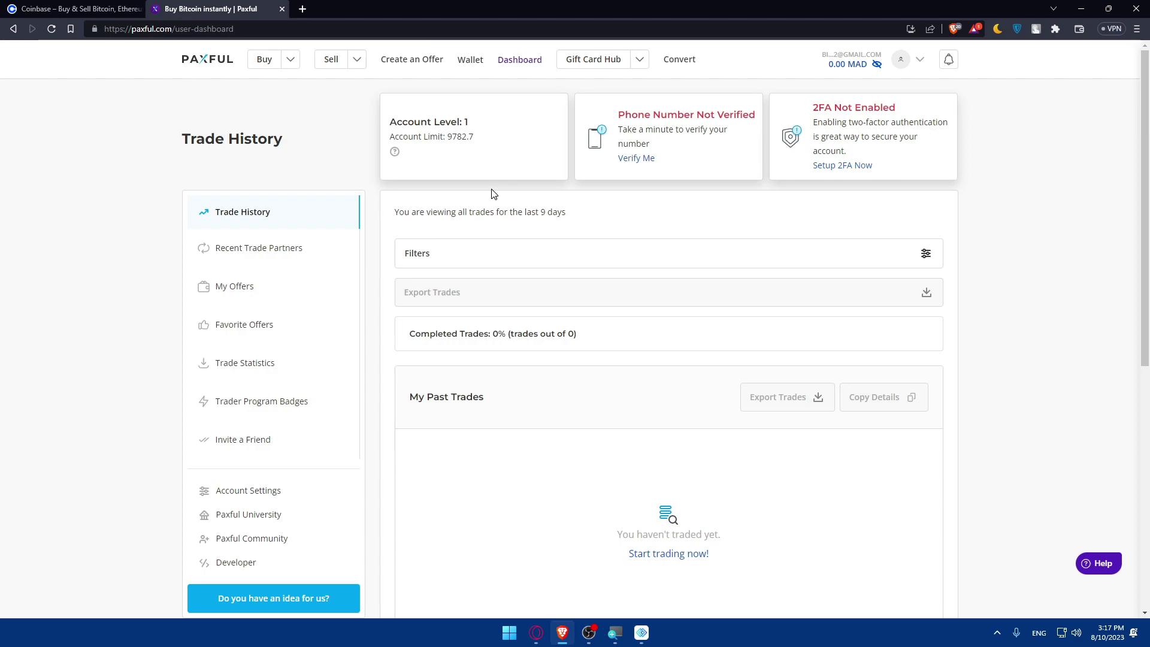
- Examine the phone and 2FA verification notices on the Paxful dashboard and the page down to its footer
{"action": "left_click_drag", "start_coordinate": [618, 114], "coordinate": [994, 115]}
{"action": "left_click", "coordinate": [807, 113]}
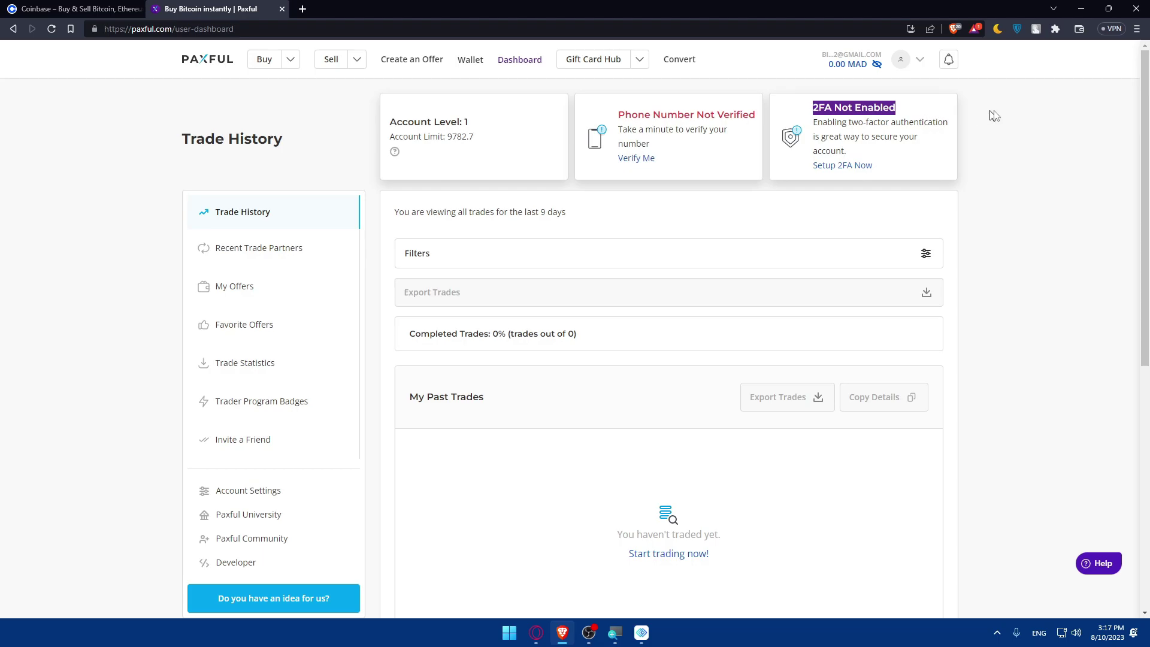
{"action": "left_click", "coordinate": [1000, 125]}
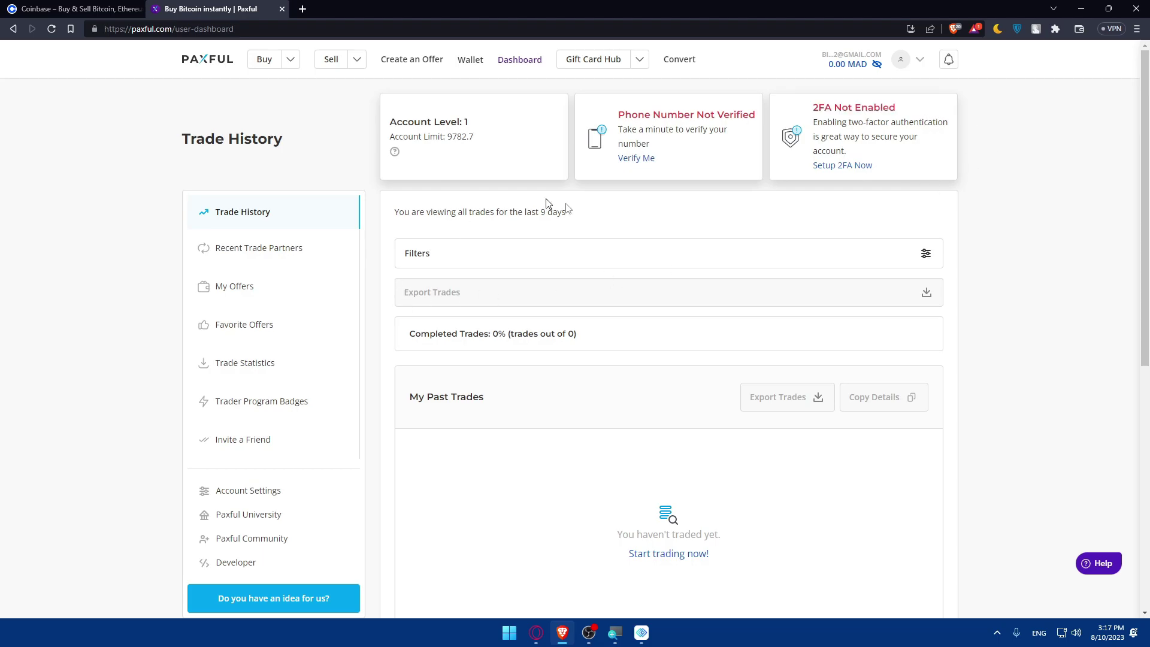
{"action": "scroll", "coordinate": [635, 293], "scroll_direction": "down", "scroll_amount": 7}
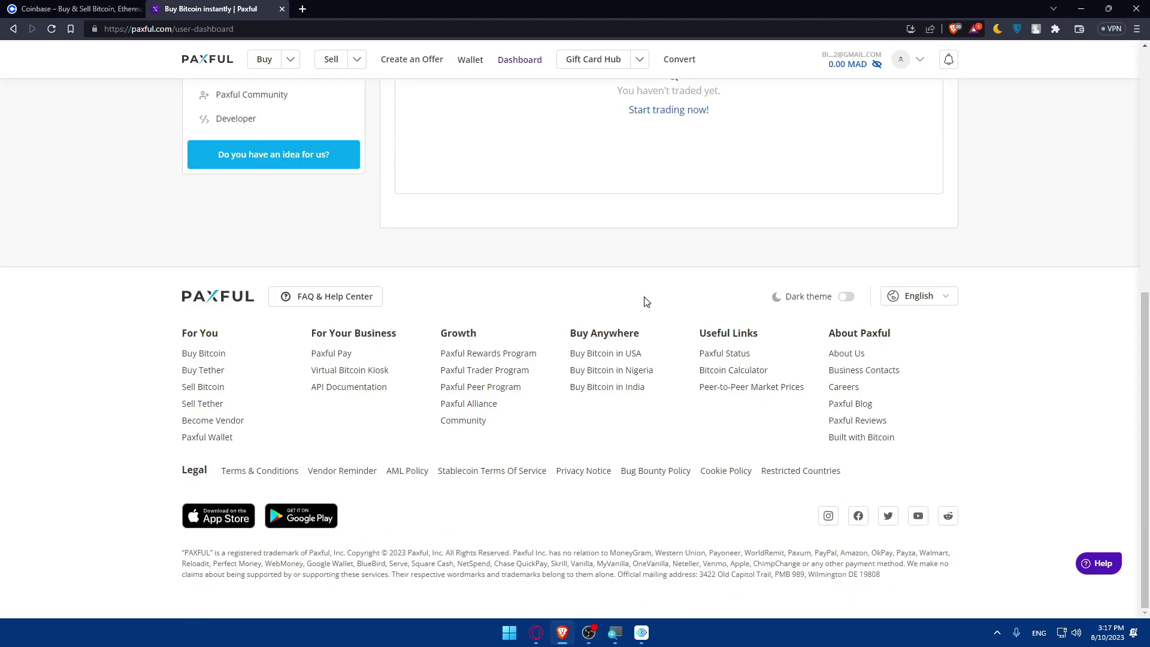
{"action": "scroll", "coordinate": [648, 303], "scroll_direction": "up", "scroll_amount": 7}
- Switch the Paxful site to the dark theme
{"action": "scroll", "coordinate": [647, 303], "scroll_direction": "down", "scroll_amount": 7}
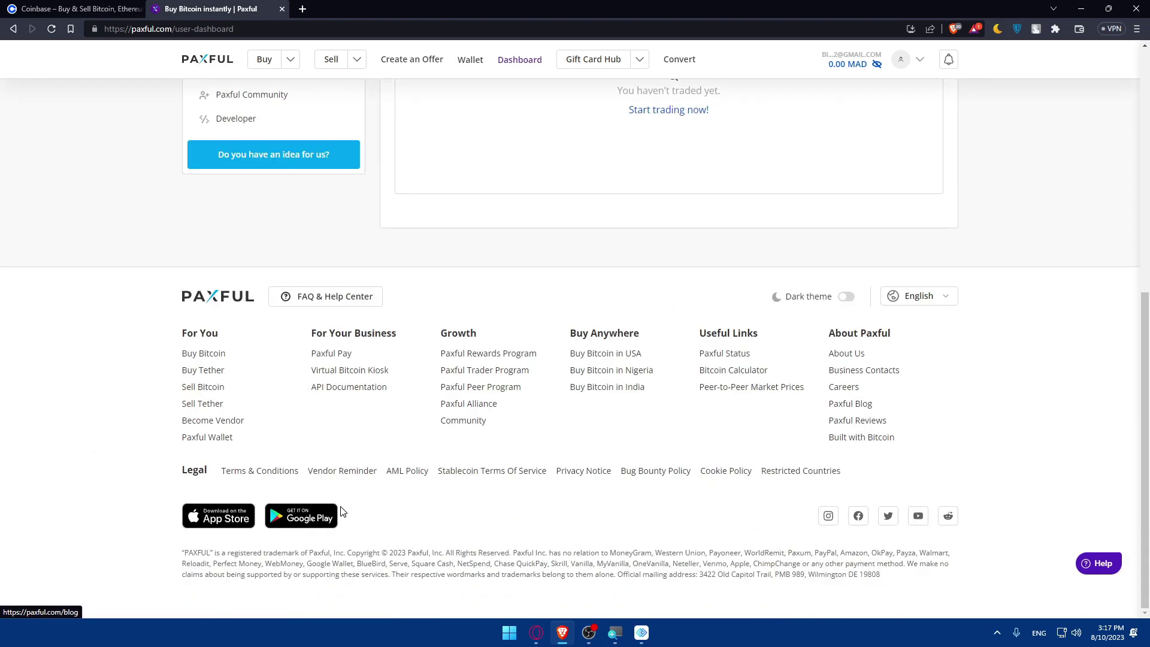
{"action": "left_click", "coordinate": [845, 296]}
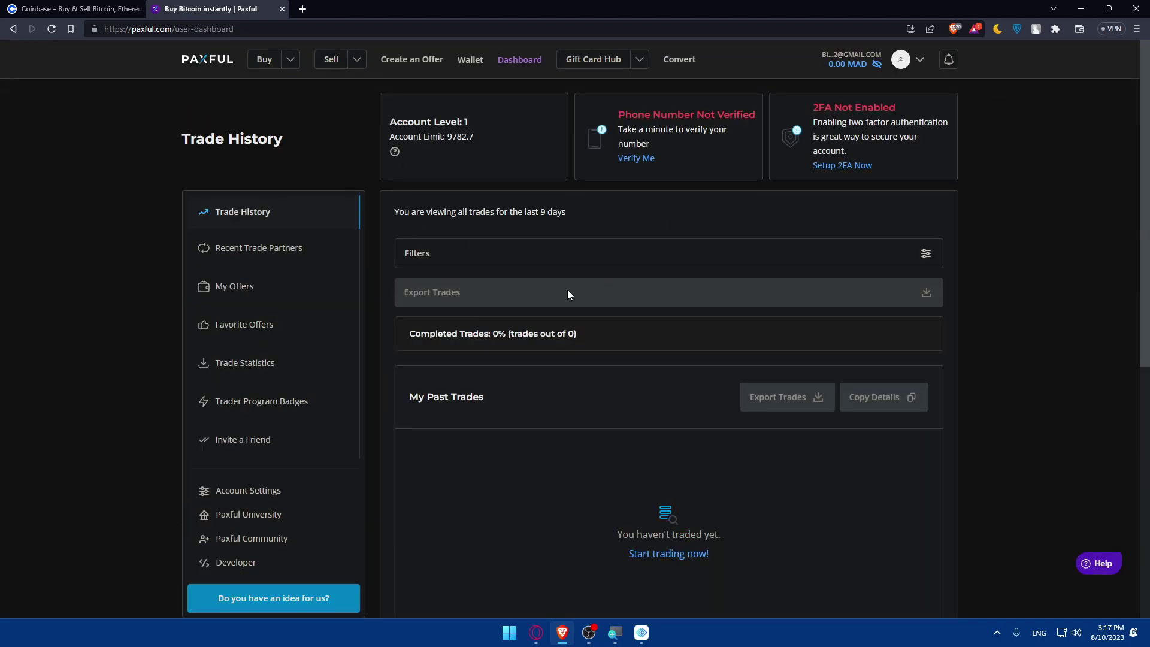
{"action": "scroll", "coordinate": [568, 293], "scroll_direction": "down", "scroll_amount": 3}
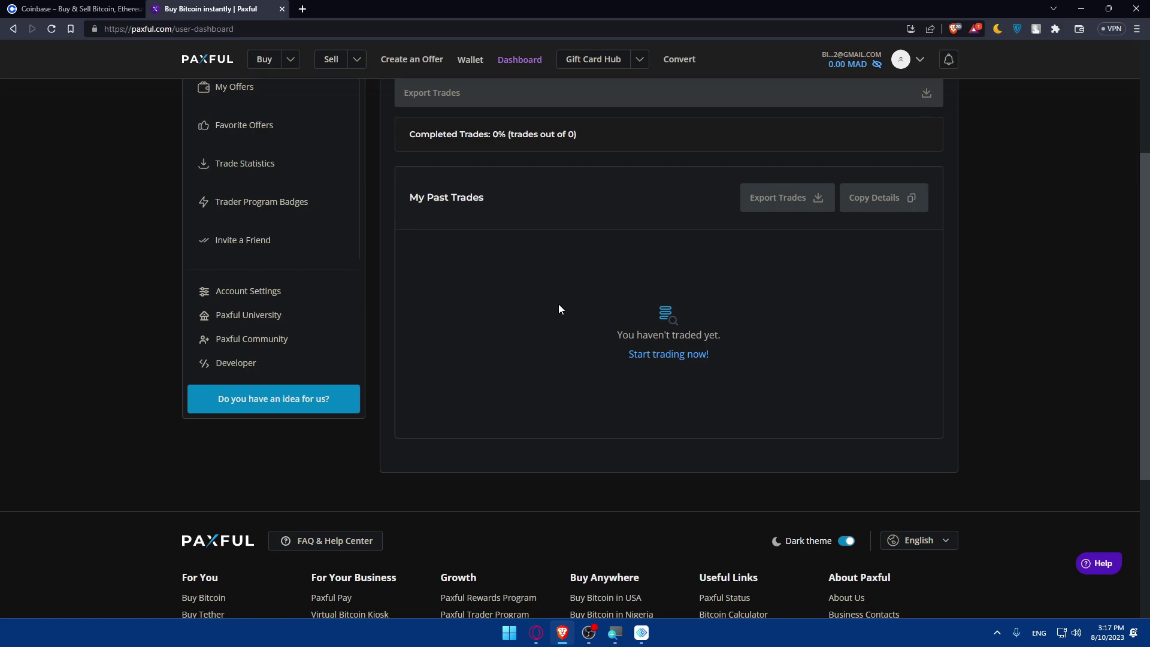
{"action": "scroll", "coordinate": [558, 308], "scroll_direction": "up", "scroll_amount": 3}
- Open the Paxful wallet and show the Tether (USDT) receiving address on the TRON network
{"action": "mouse_move", "coordinate": [473, 63]}
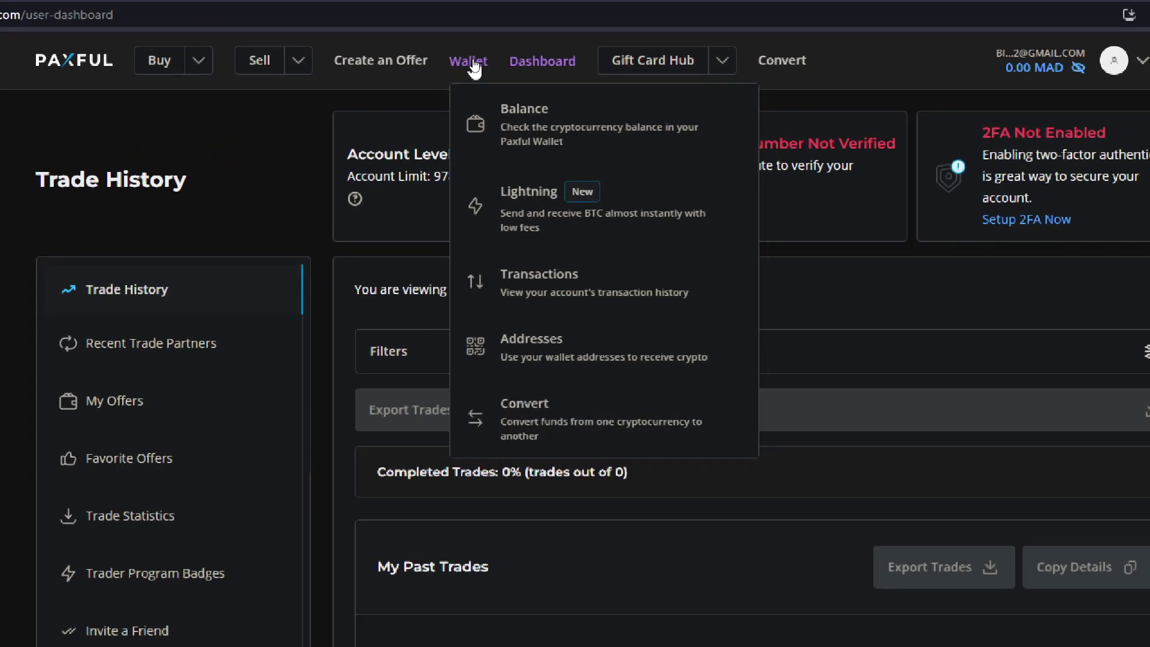
{"action": "left_click", "coordinate": [473, 62]}
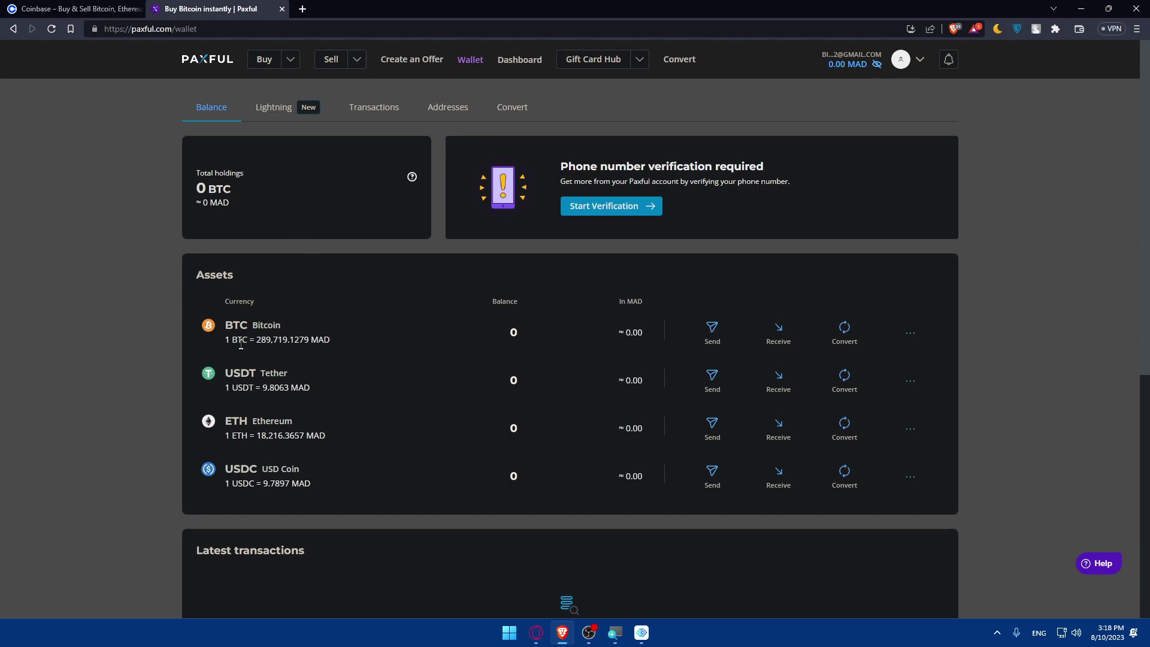
{"action": "left_click", "coordinate": [780, 377]}
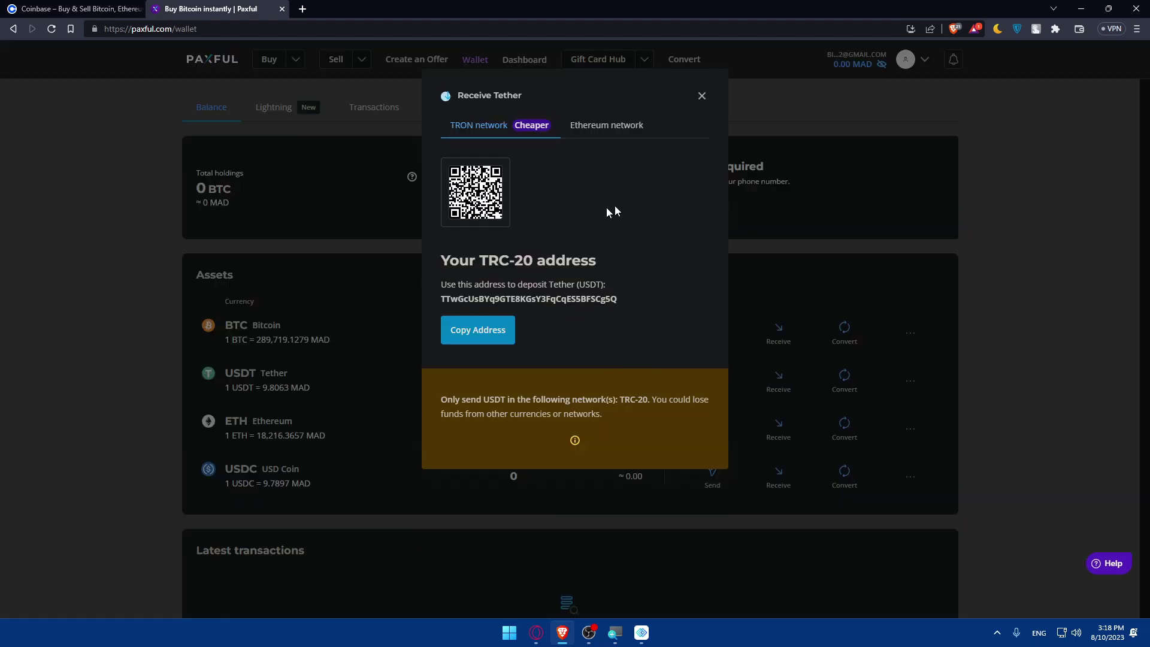
{"action": "left_click_drag", "start_coordinate": [596, 261], "coordinate": [615, 293]}
{"action": "left_click_drag", "start_coordinate": [618, 298], "coordinate": [664, 314]}
- Compare the Ethereum and TRON network addresses for receiving Tether, and close the receive dialog
{"action": "left_click", "coordinate": [608, 127]}
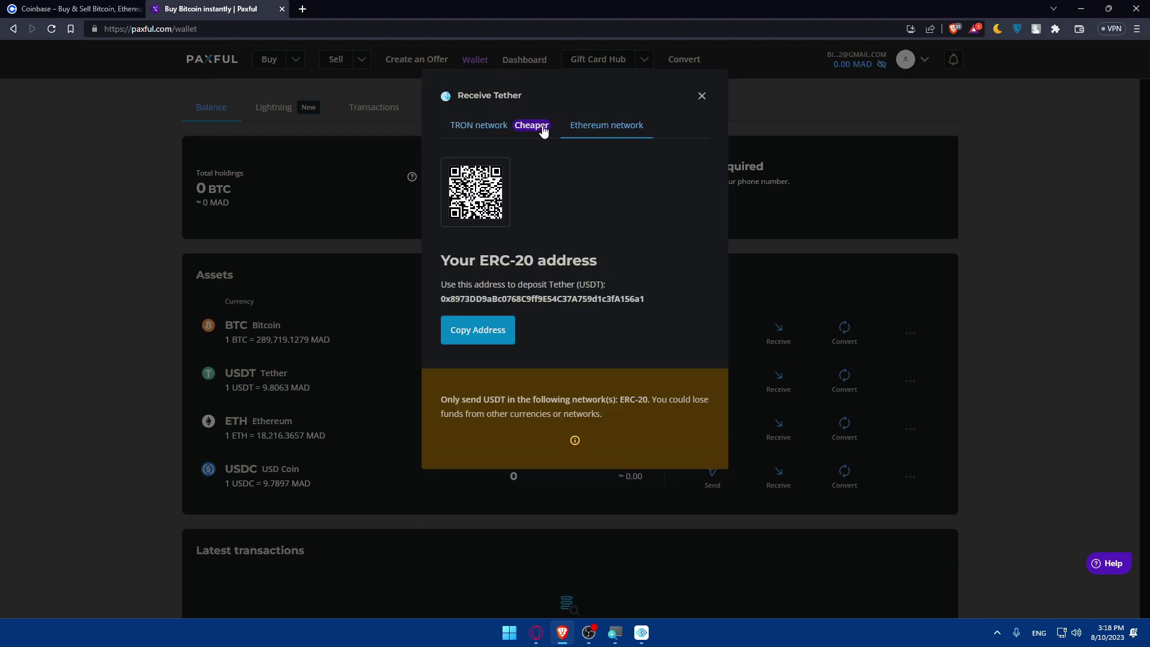
{"action": "left_click", "coordinate": [485, 130]}
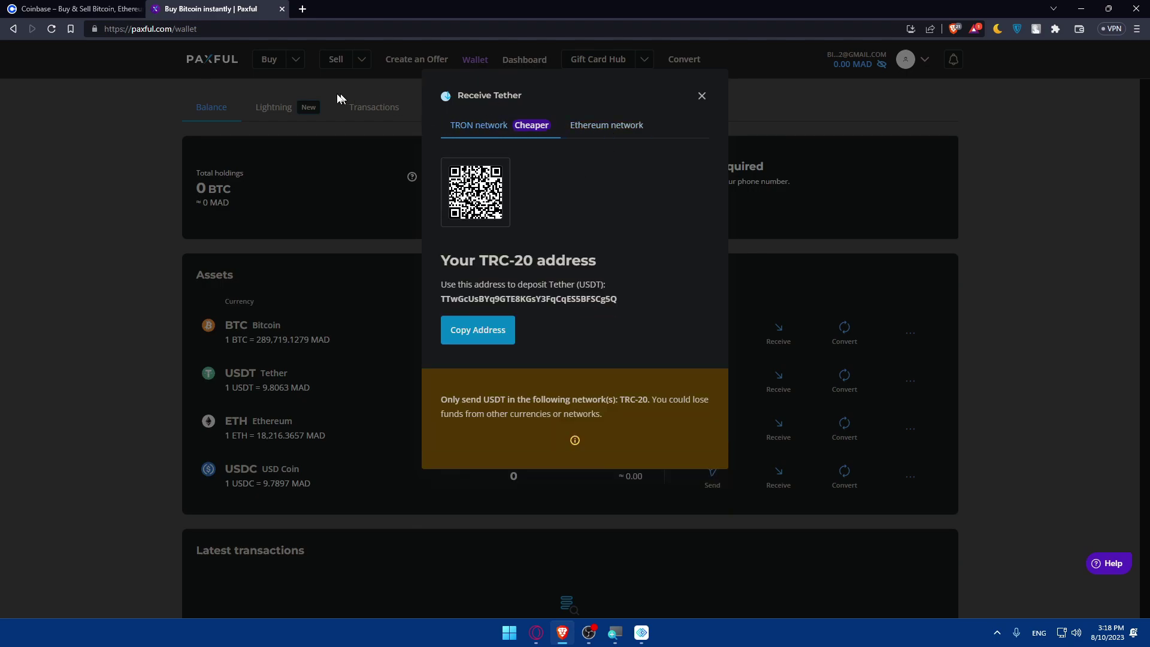
{"action": "left_click", "coordinate": [626, 128]}
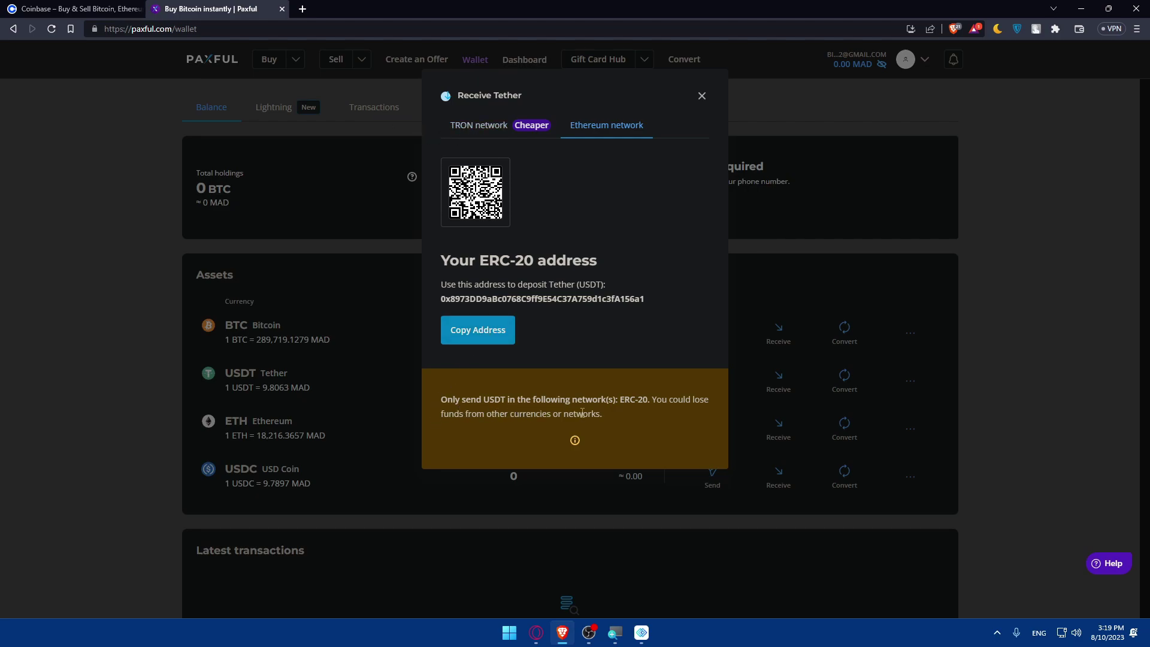
{"action": "left_click", "coordinate": [479, 125]}
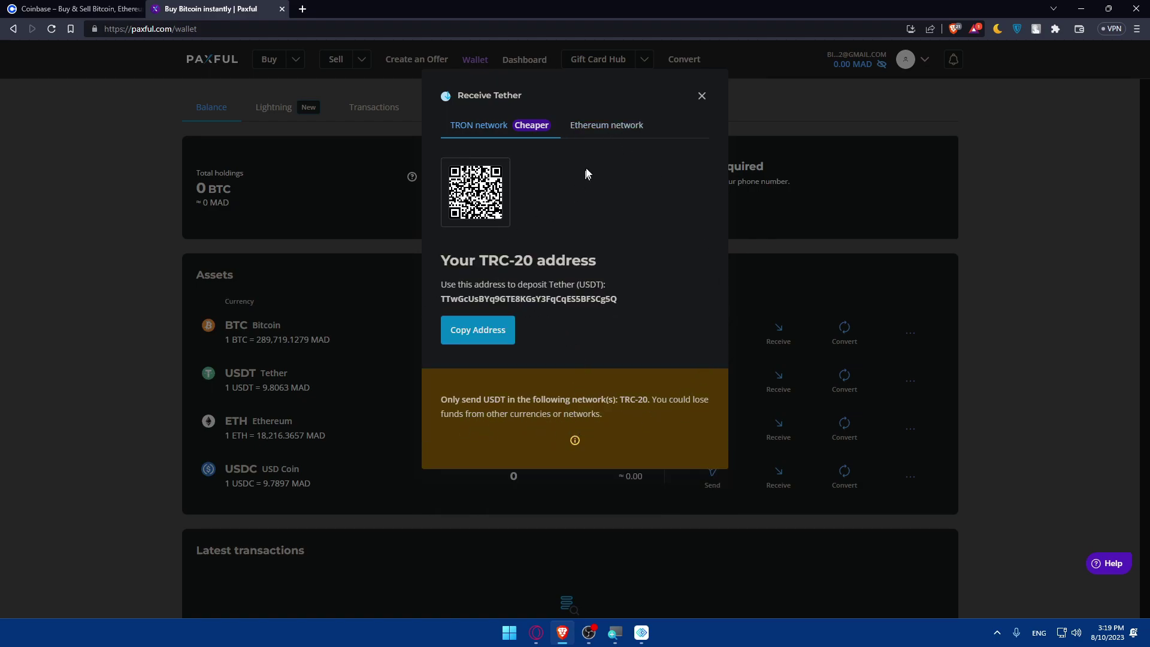
{"action": "left_click", "coordinate": [702, 96]}
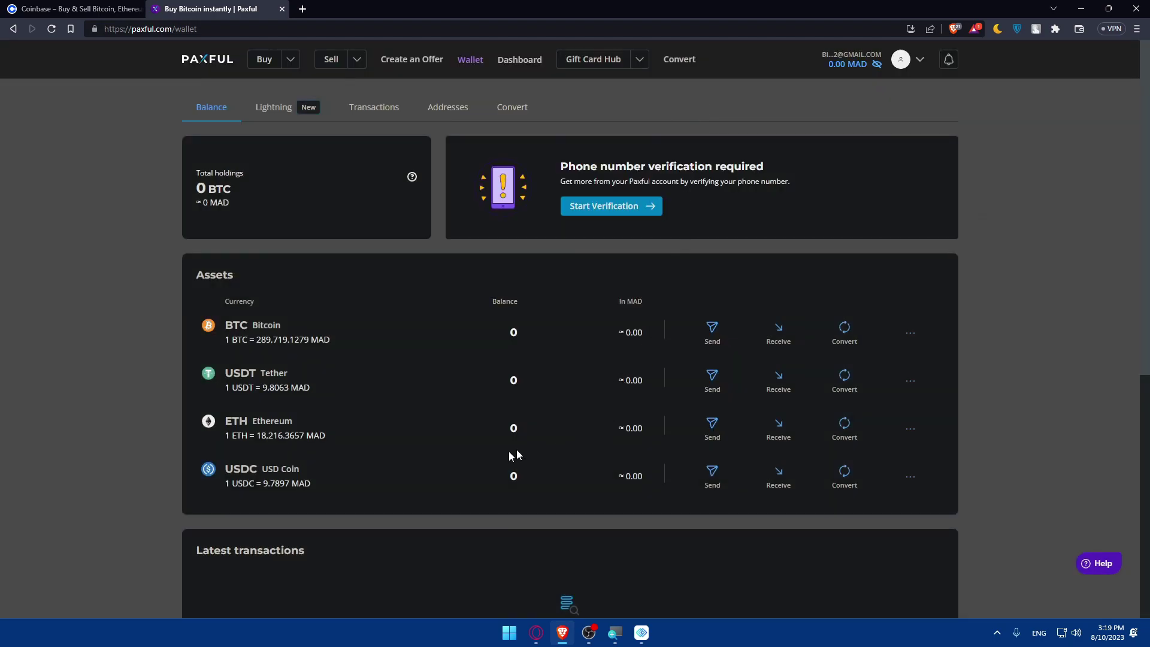
- View the receiving address for USD Coin, and highlight the one for Bitcoin before closing its dialog
{"action": "left_click", "coordinate": [777, 480]}
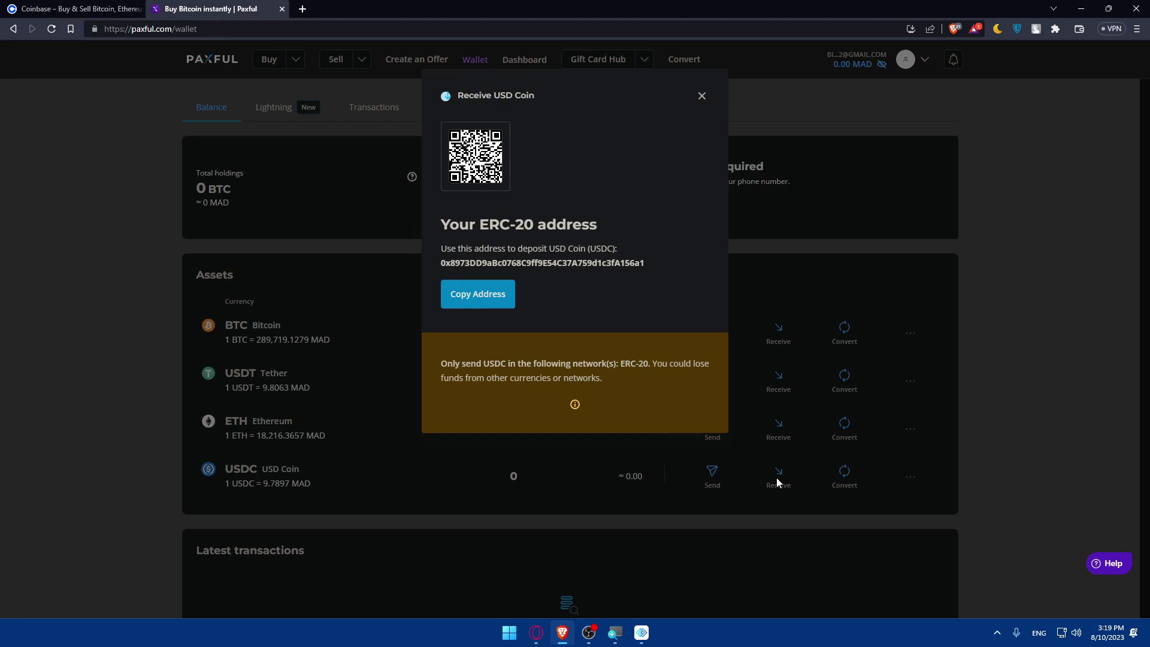
{"action": "left_click", "coordinate": [702, 95]}
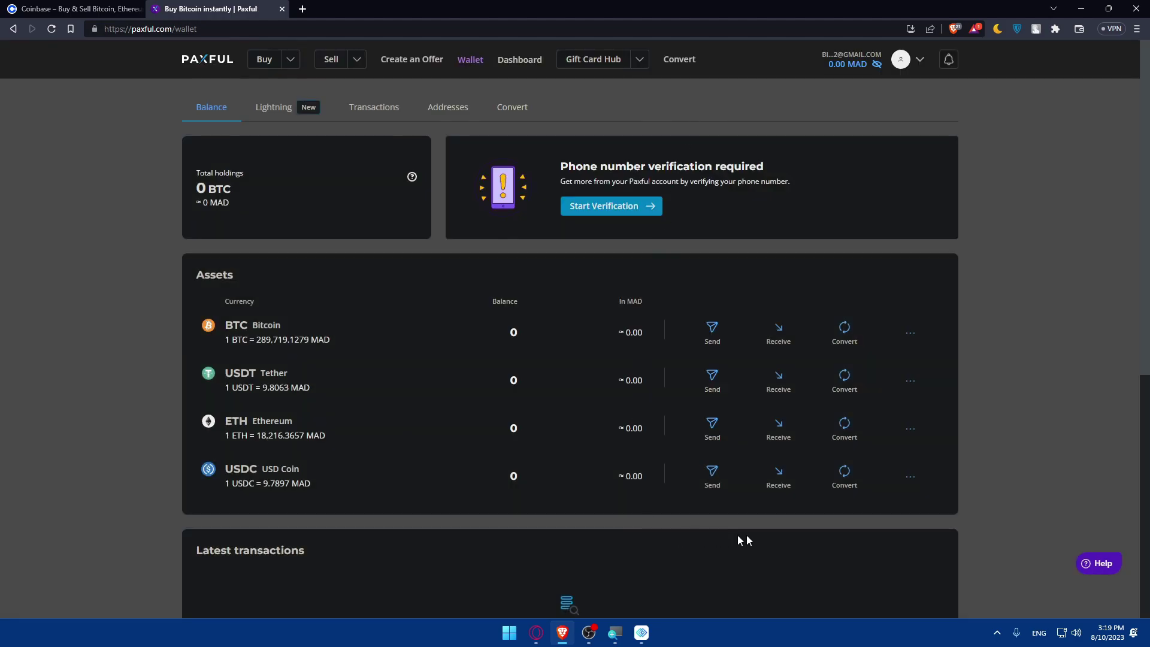
{"action": "left_click", "coordinate": [779, 325]}
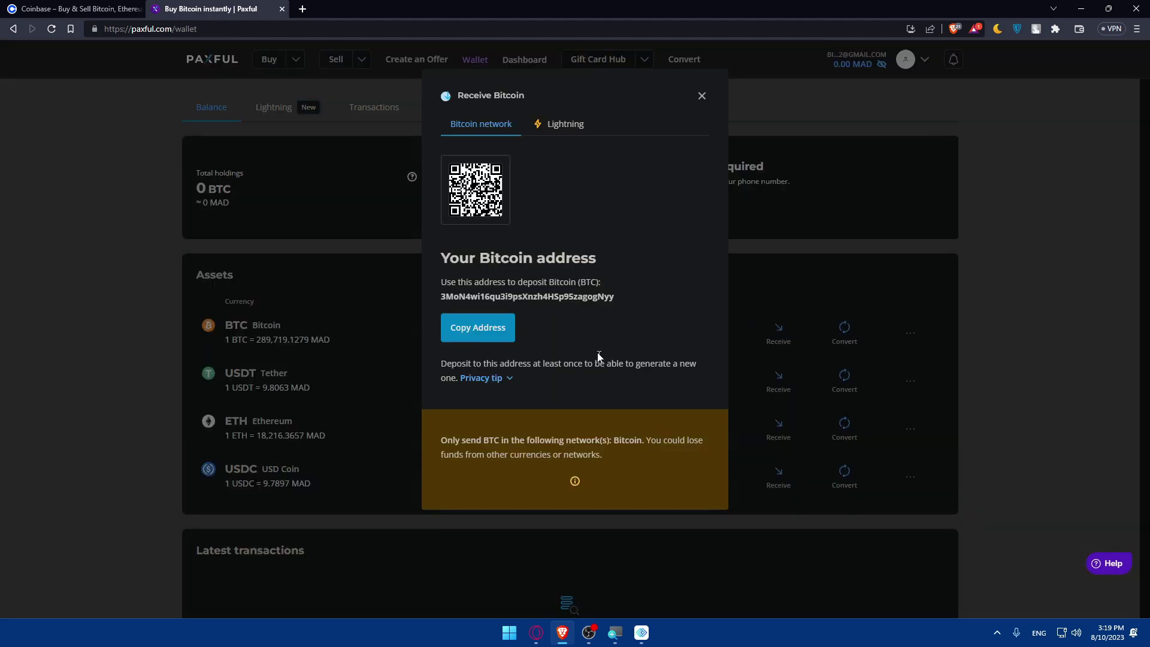
{"action": "left_click_drag", "start_coordinate": [616, 297], "coordinate": [440, 297]}
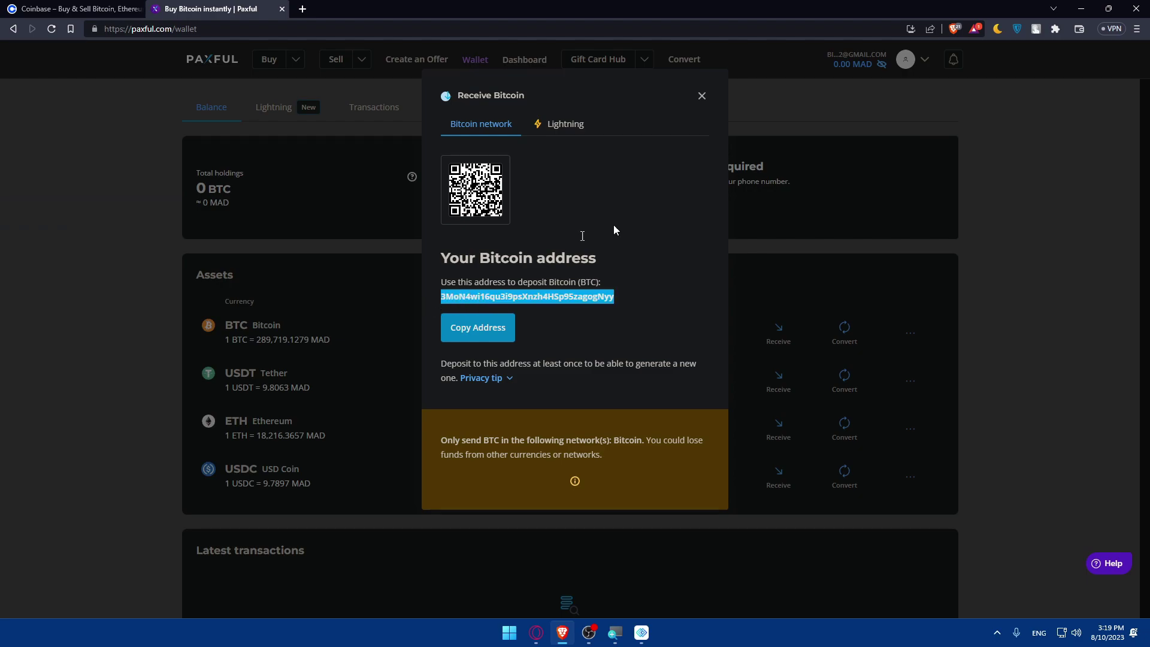
{"action": "left_click", "coordinate": [703, 96]}
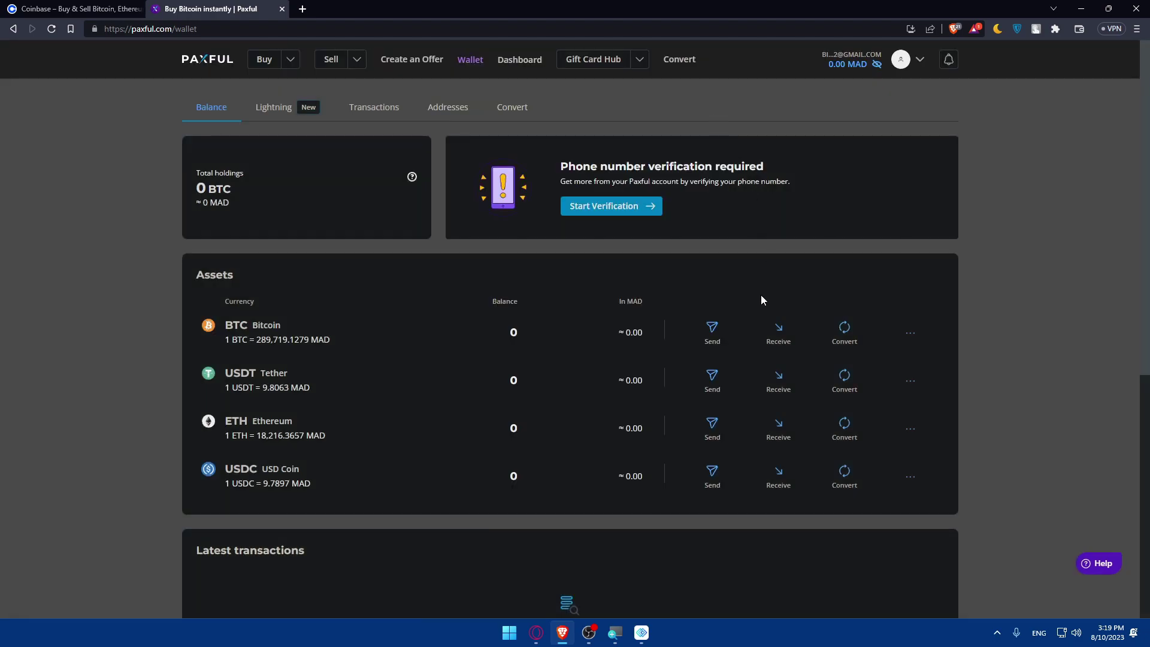
- Check the Lightning and Bitcoin network options for receiving Bitcoin, and close the dialog
{"action": "left_click", "coordinate": [785, 333]}
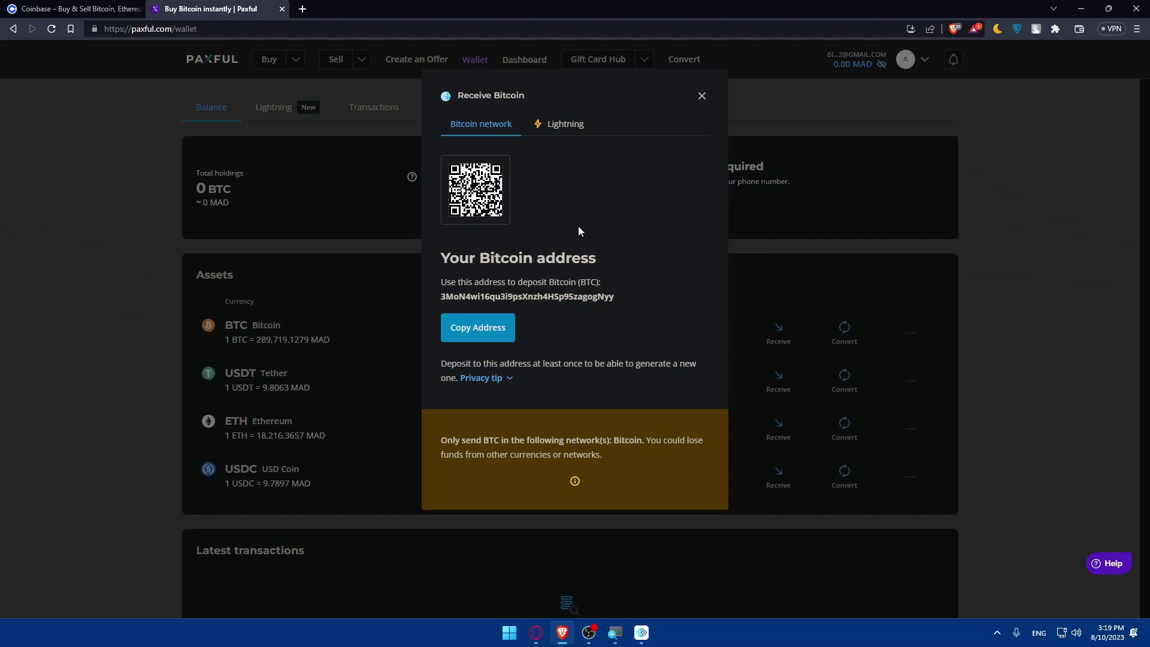
{"action": "left_click", "coordinate": [563, 124]}
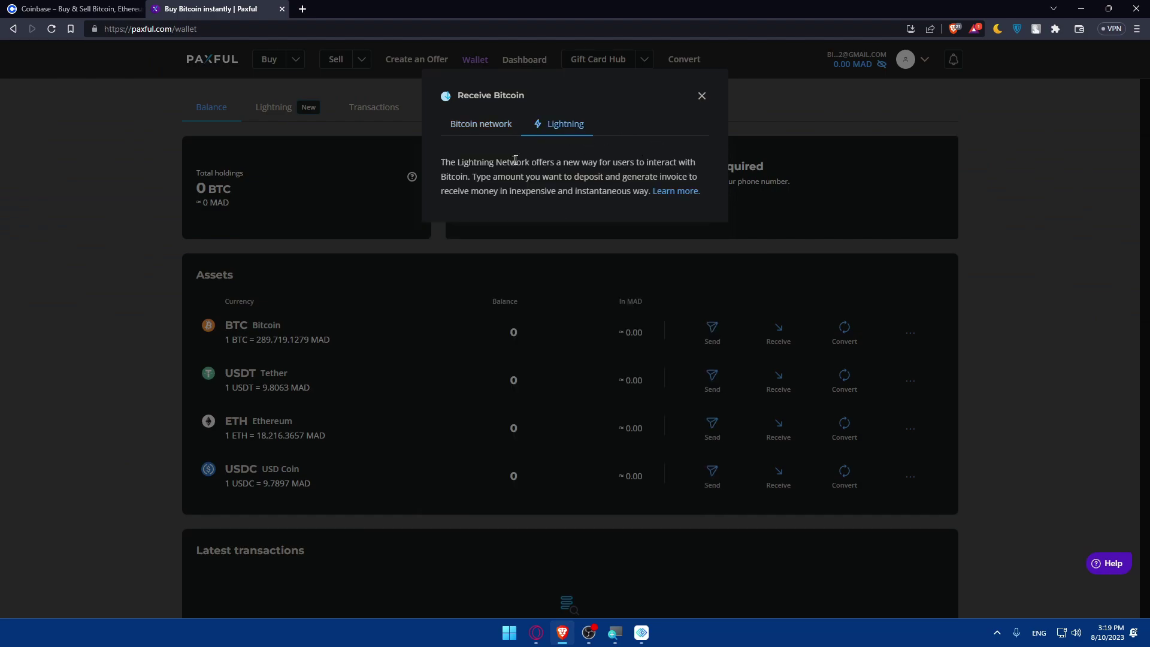
{"action": "left_click", "coordinate": [481, 123]}
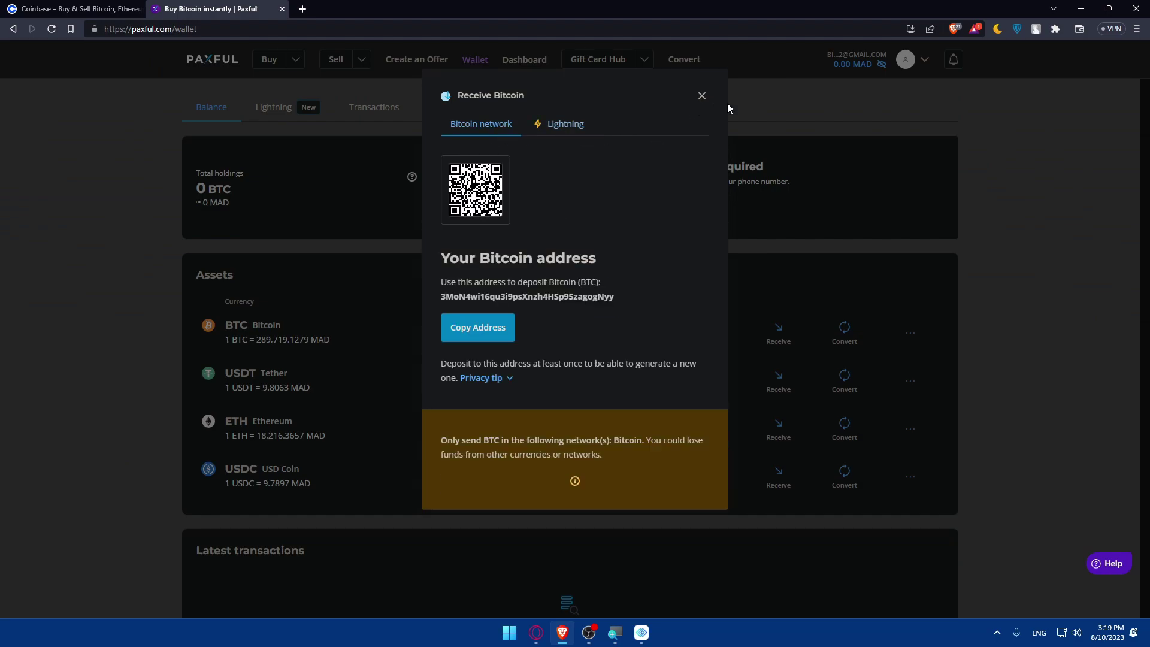
{"action": "left_click", "coordinate": [703, 96]}
- Recheck the Tether TRC-20 receiving address, and briefly view the Coinbase page before returning to the Paxful wallet
{"action": "left_click", "coordinate": [775, 384]}
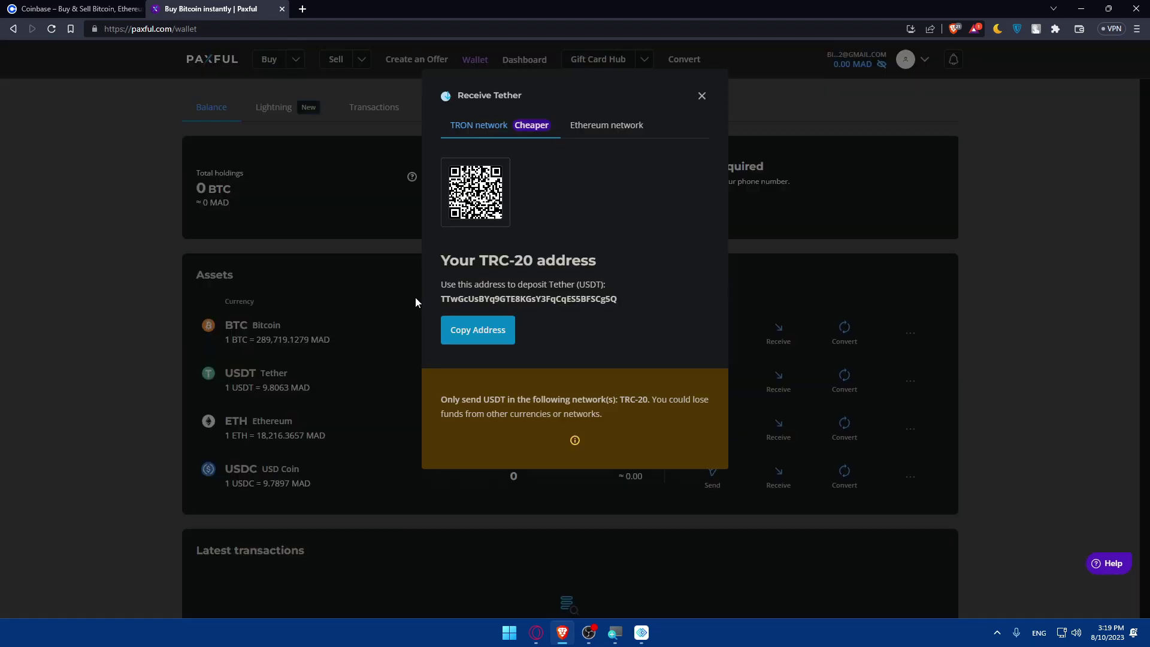
{"action": "left_click", "coordinate": [702, 96]}
{"action": "left_click", "coordinate": [63, 8]}
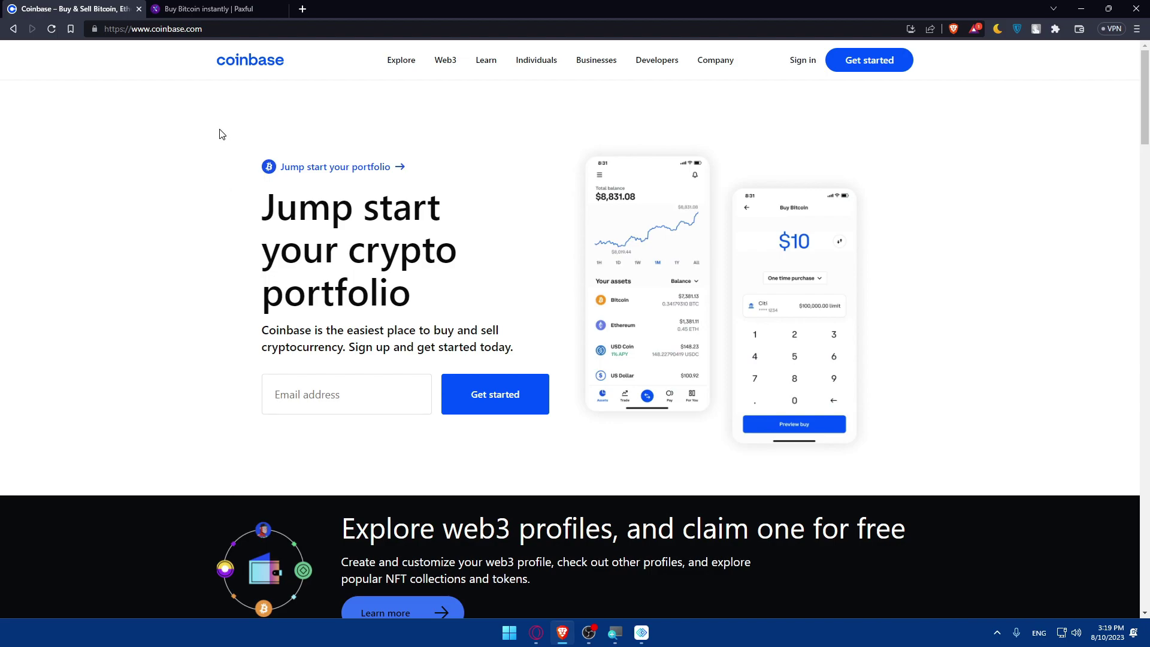
{"action": "left_click", "coordinate": [205, 11]}
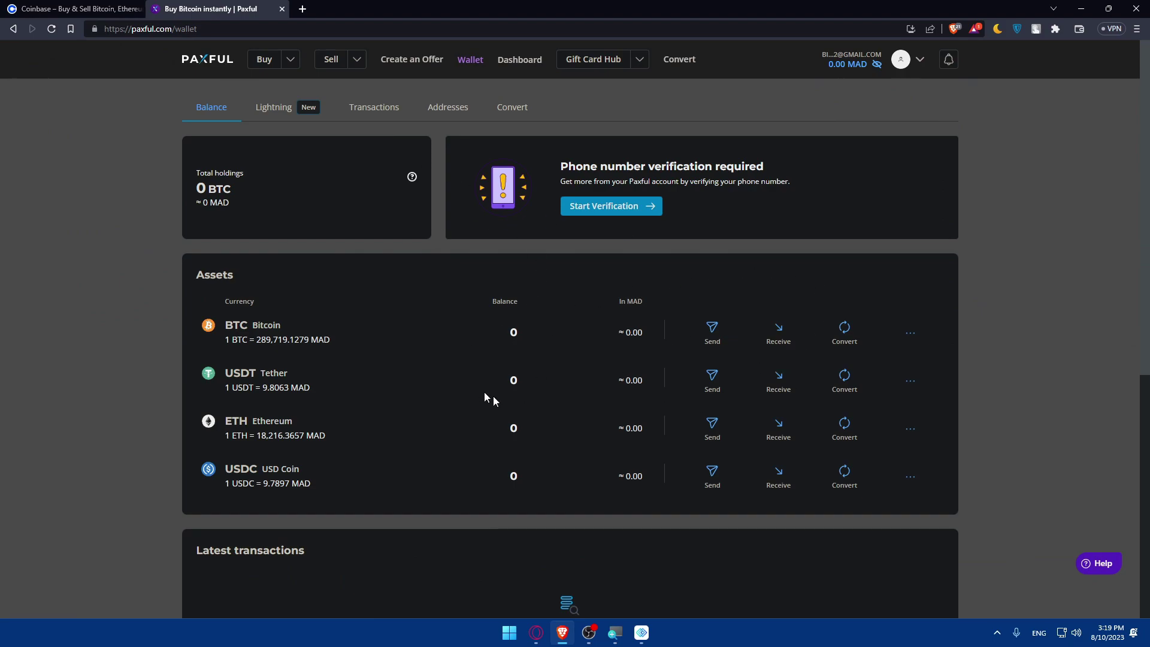
- Open the offers for selling Tether, and check the cryptocurrency choices while keeping Tether selected
{"action": "left_click_drag", "start_coordinate": [523, 387], "coordinate": [496, 387]}
{"action": "left_click", "coordinate": [362, 67]}
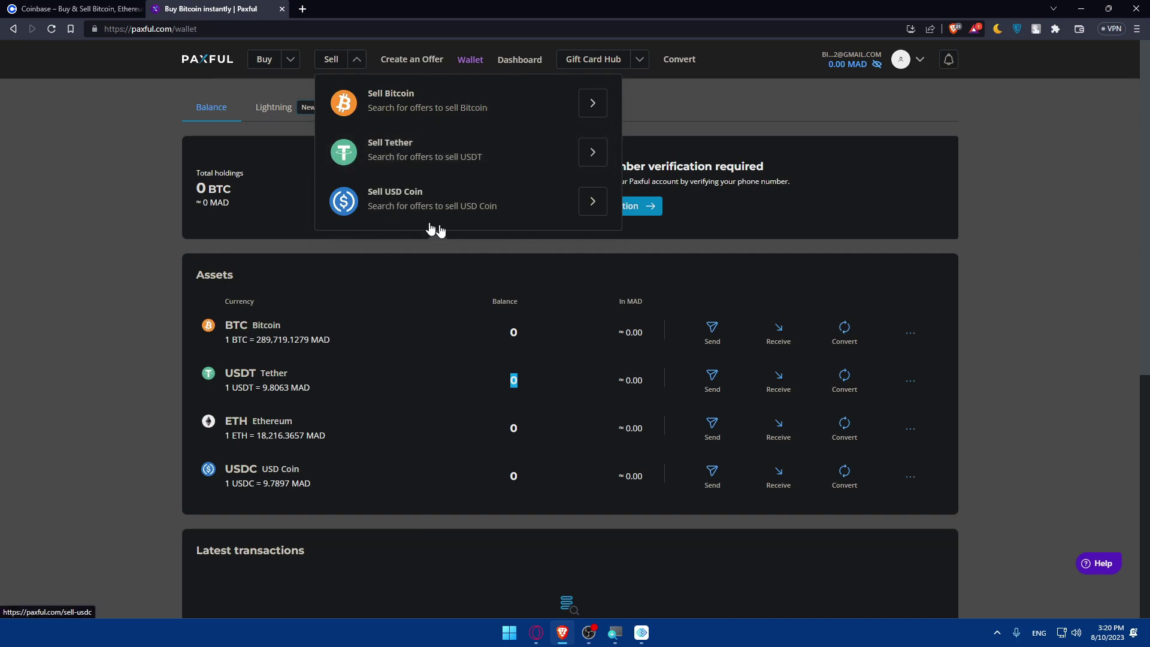
{"action": "left_click", "coordinate": [424, 160]}
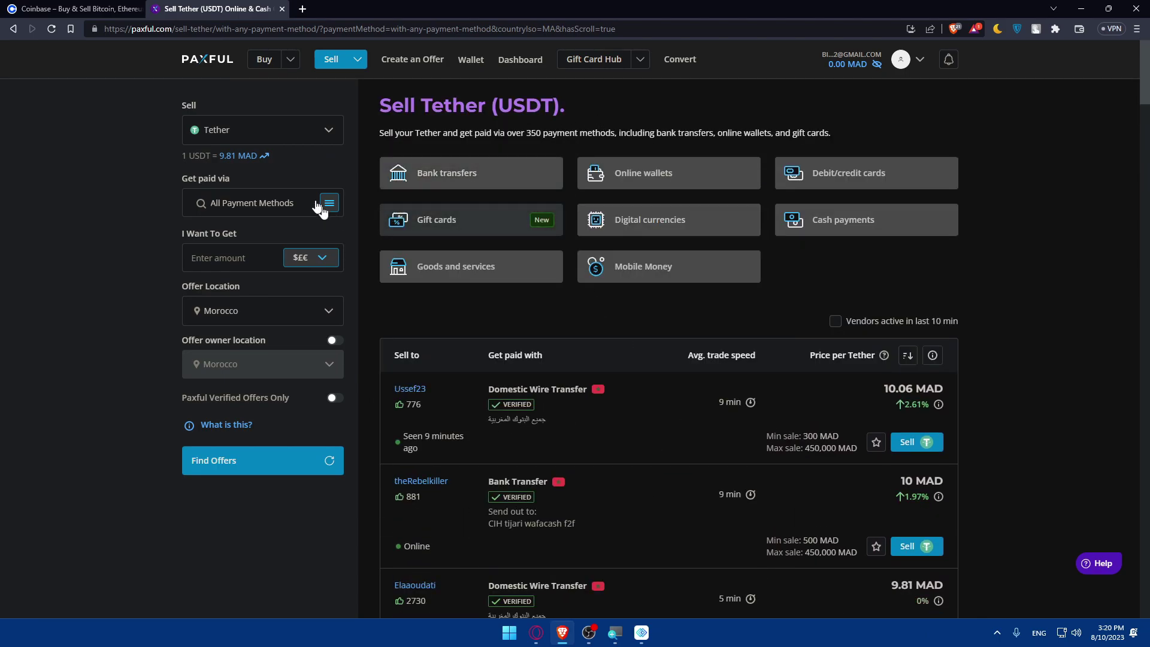
{"action": "left_click", "coordinate": [315, 132]}
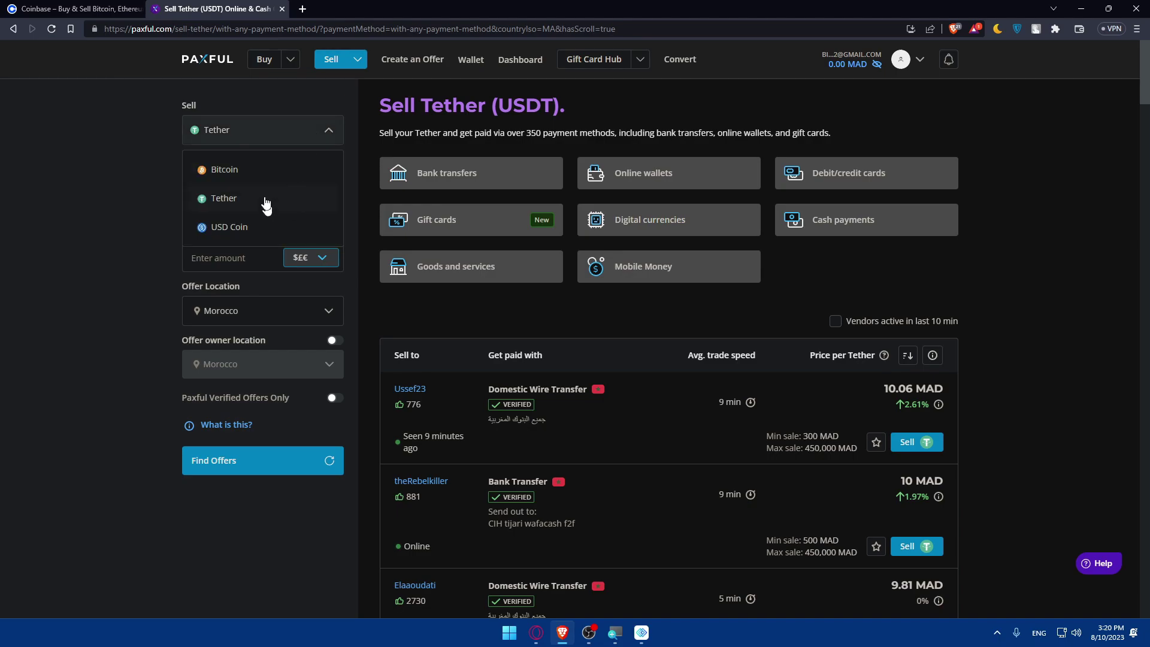
{"action": "left_click", "coordinate": [249, 135]}
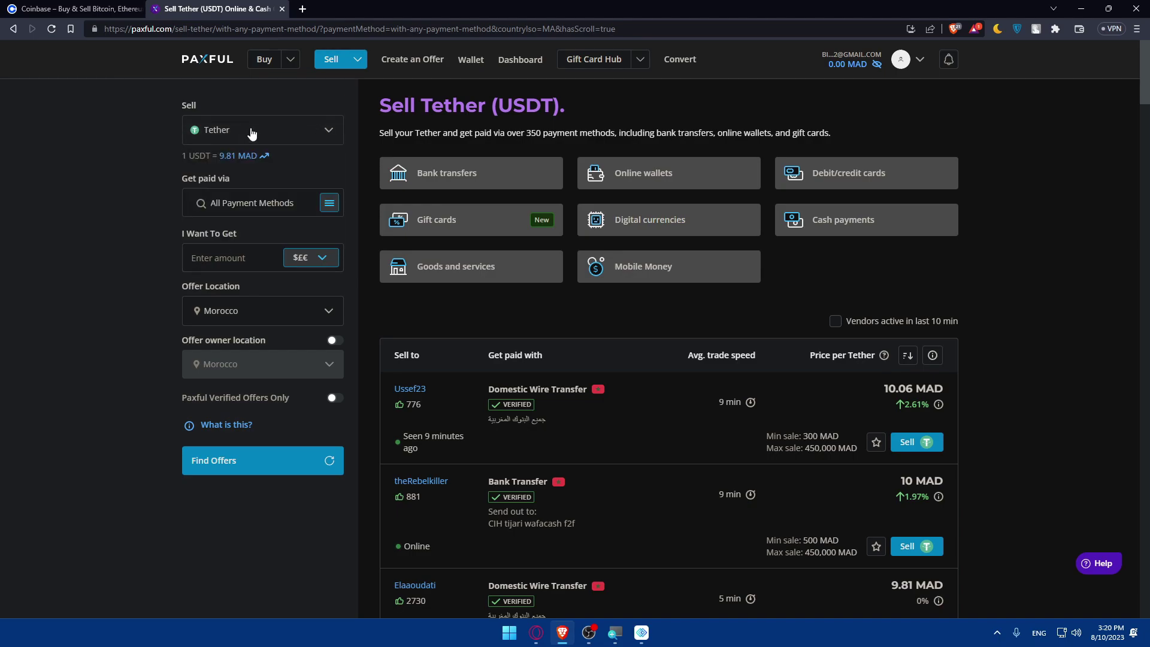
- Search the payment methods for "gcash" and set GCash as the way to get paid
{"action": "left_click", "coordinate": [254, 206]}
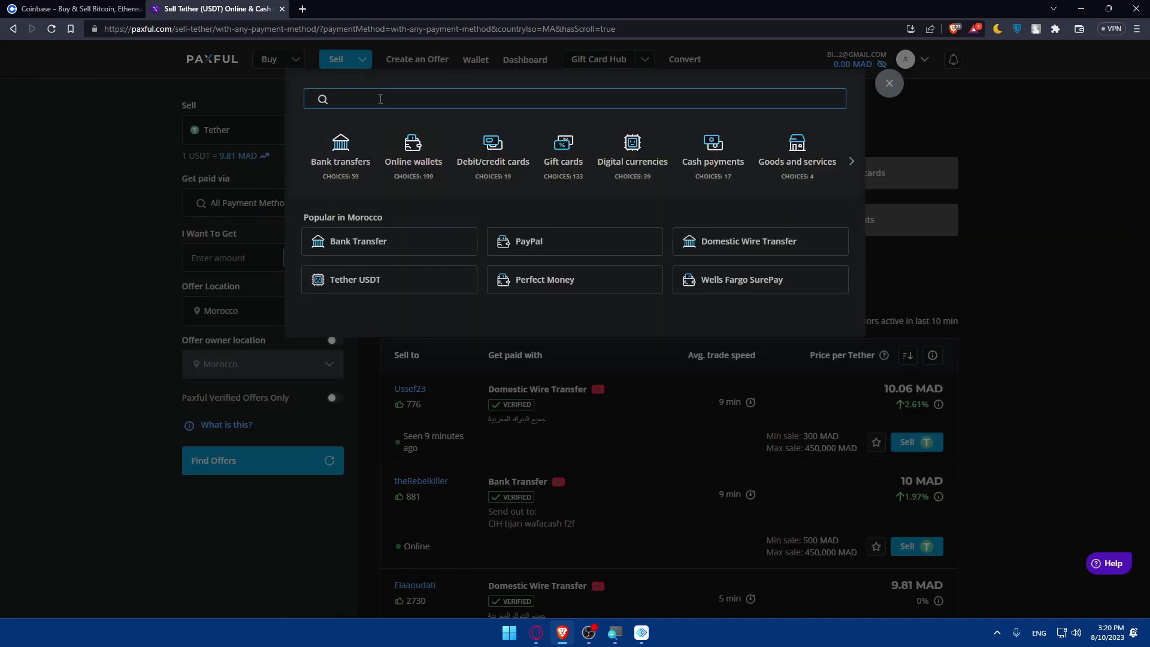
{"action": "type", "text": "gcash"}
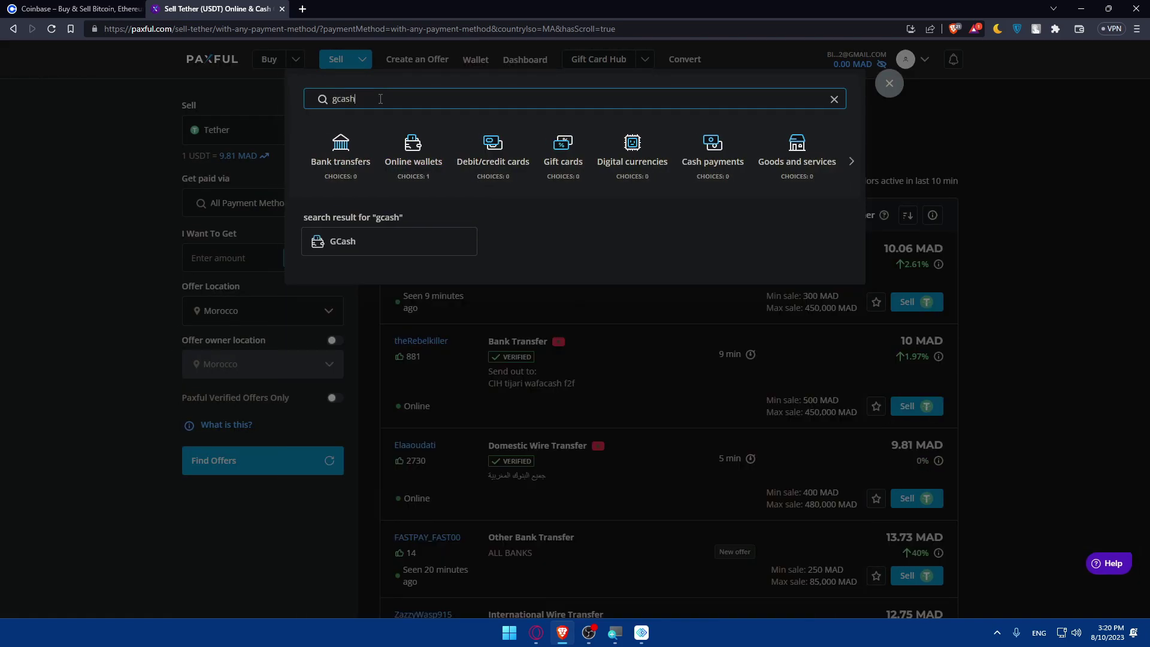
{"action": "left_click", "coordinate": [339, 244]}
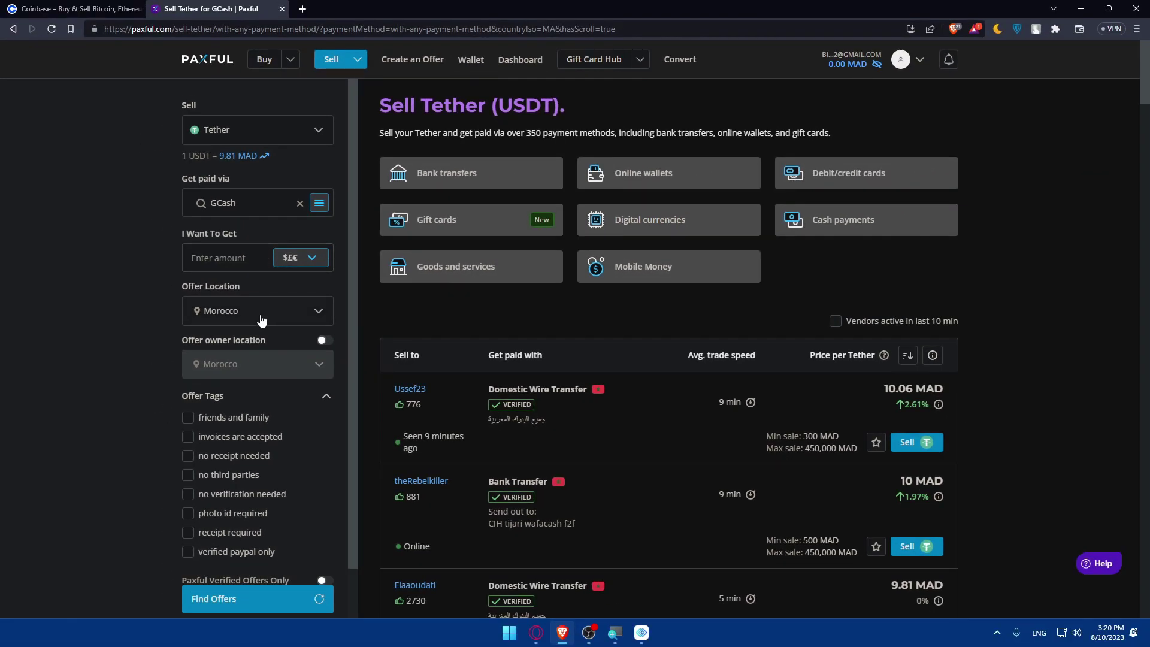
- Set the offer location to Worldwide and find matching offers, leaving the verified paypal only tag off
{"action": "left_click", "coordinate": [263, 344]}
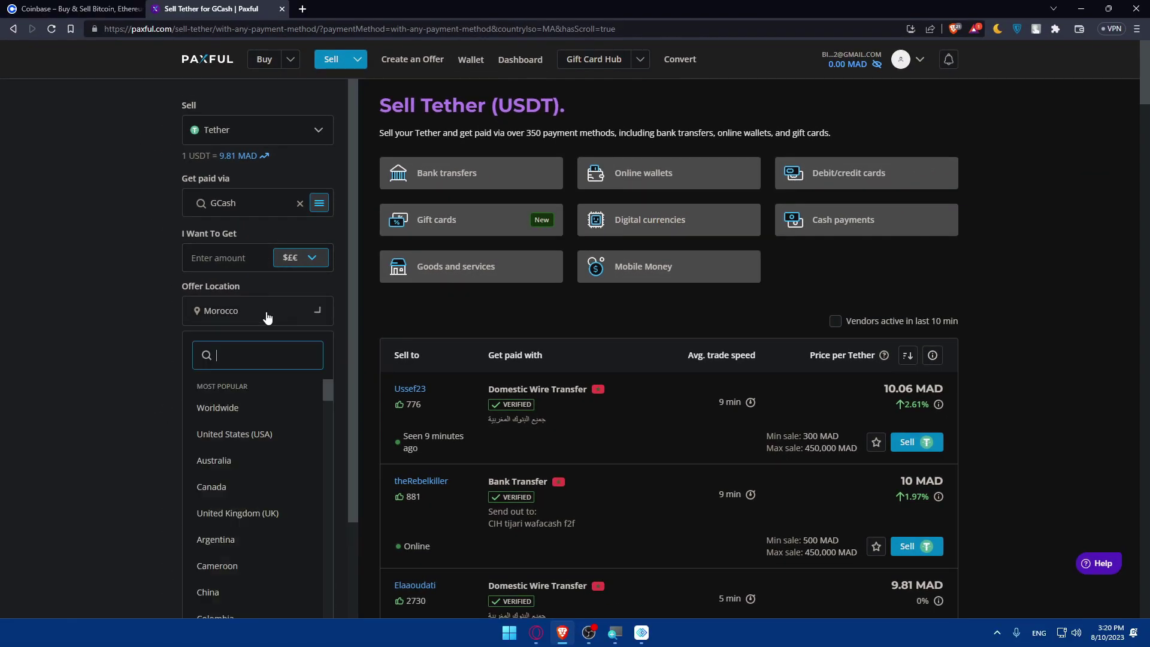
{"action": "left_click", "coordinate": [237, 408]}
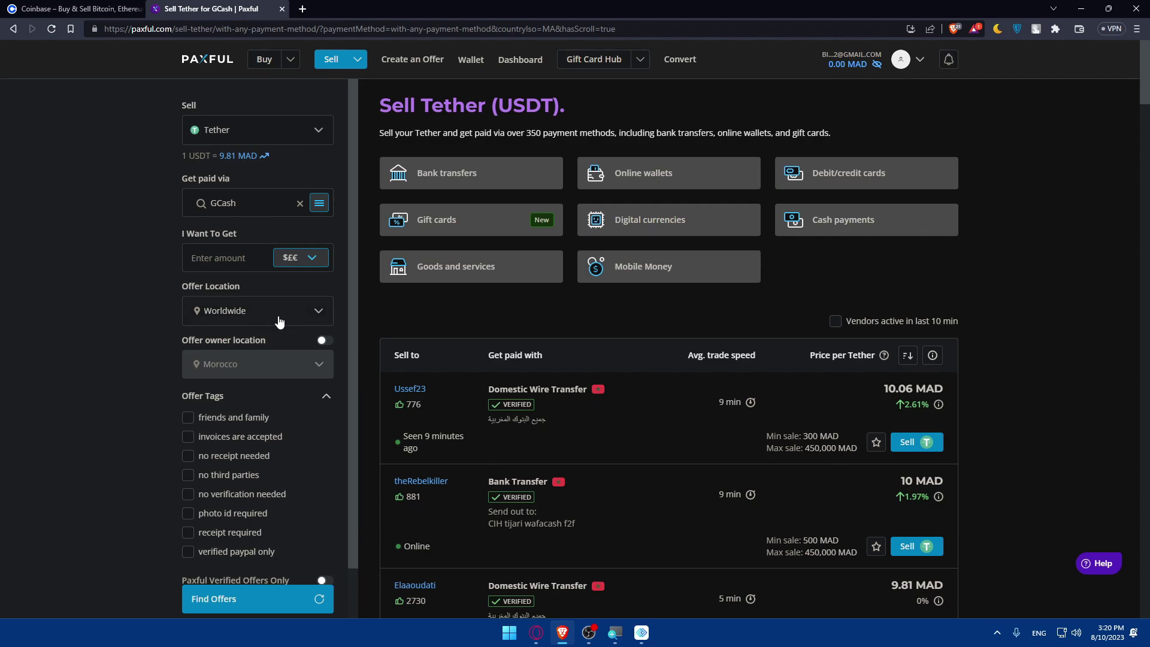
{"action": "scroll", "coordinate": [289, 322], "scroll_direction": "down", "scroll_amount": 1}
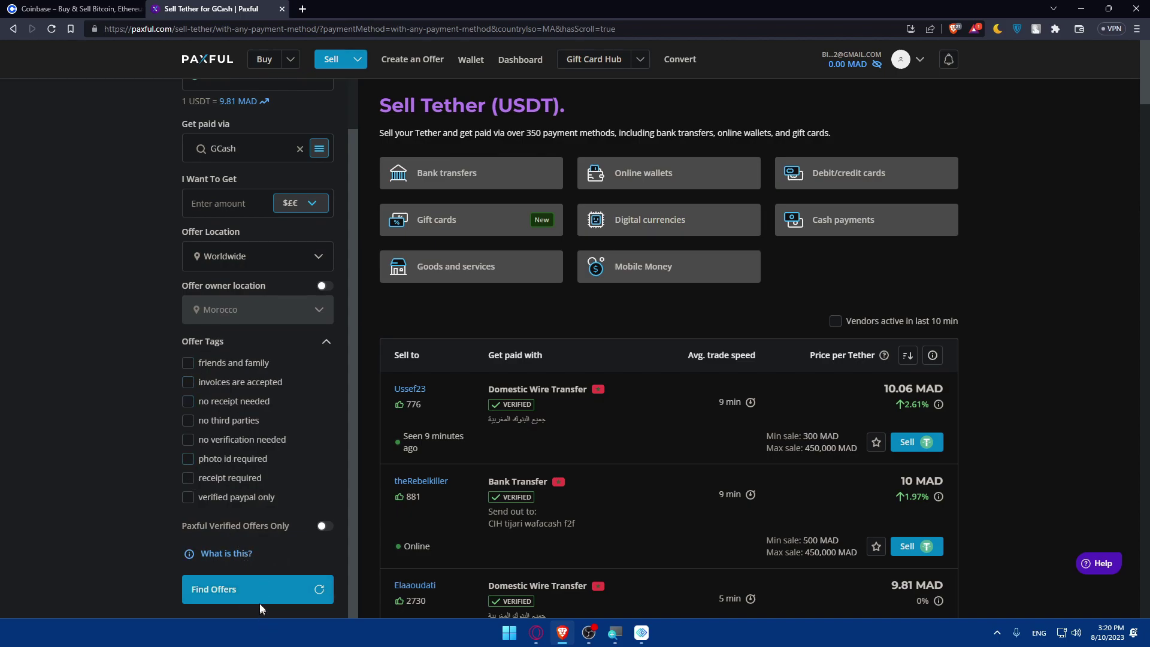
{"action": "left_click", "coordinate": [242, 590]}
{"action": "left_click", "coordinate": [255, 589]}
{"action": "left_click", "coordinate": [280, 499]}
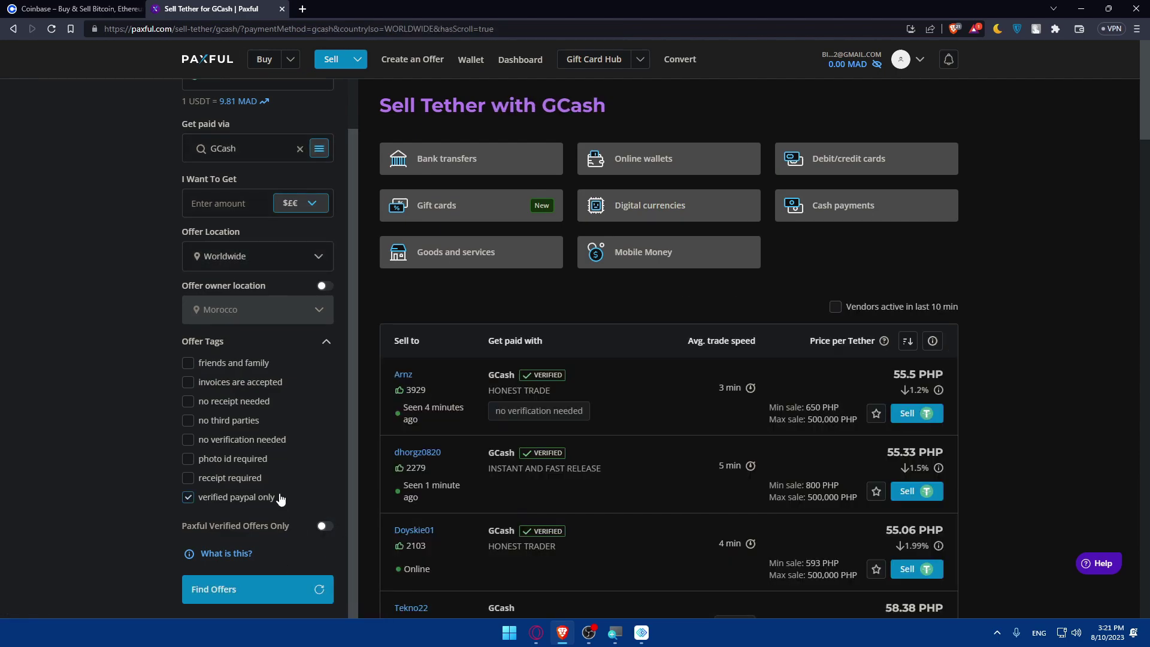
{"action": "left_click", "coordinate": [280, 499]}
- Look through the GCash offers, and highlight the first offer's minimum and maximum sale limits
{"action": "scroll", "coordinate": [660, 388], "scroll_direction": "down", "scroll_amount": 15}
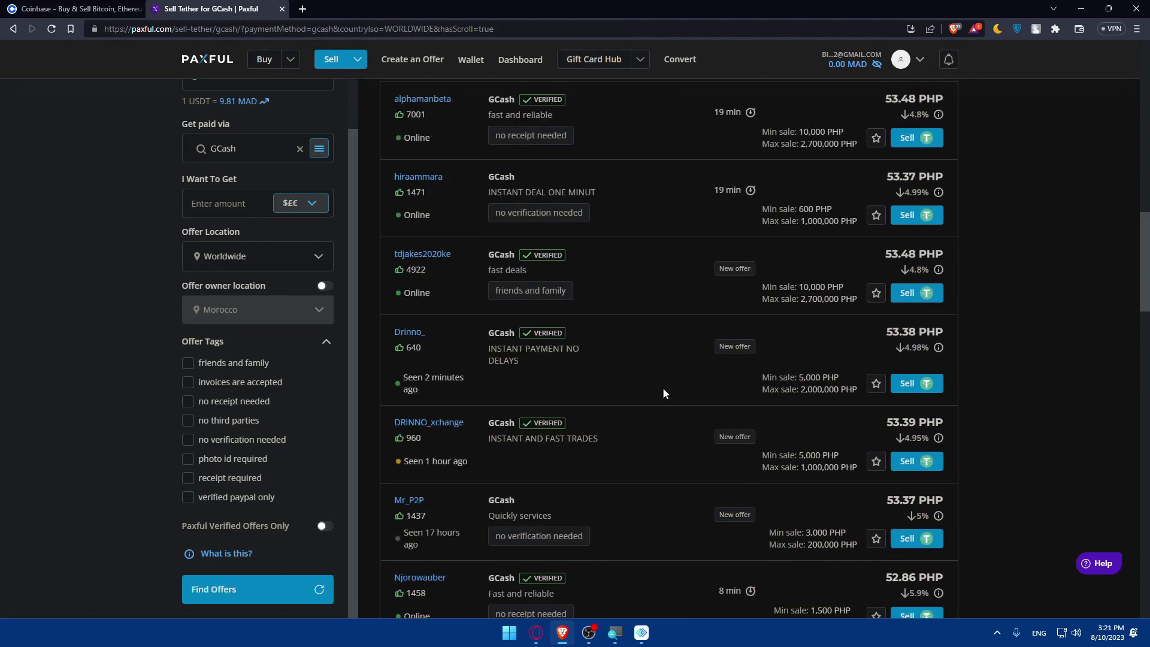
{"action": "scroll", "coordinate": [664, 389], "scroll_direction": "up", "scroll_amount": 15}
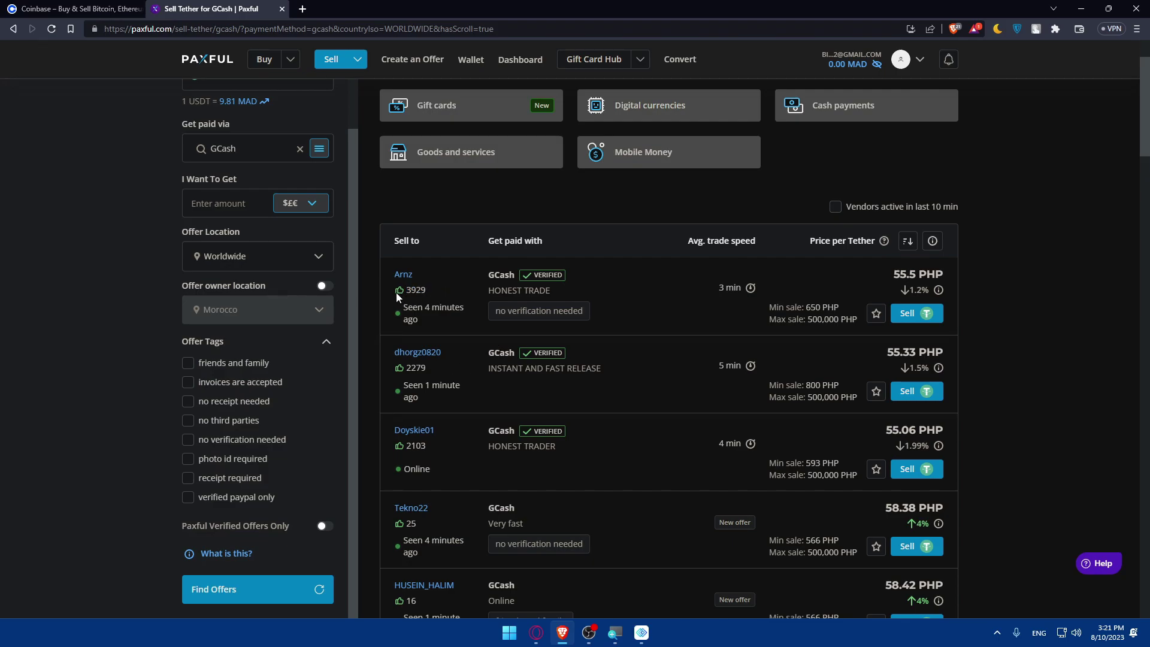
{"action": "triple_click", "coordinate": [622, 279]}
{"action": "left_click", "coordinate": [618, 283]}
{"action": "left_click_drag", "start_coordinate": [768, 309], "coordinate": [855, 322]}
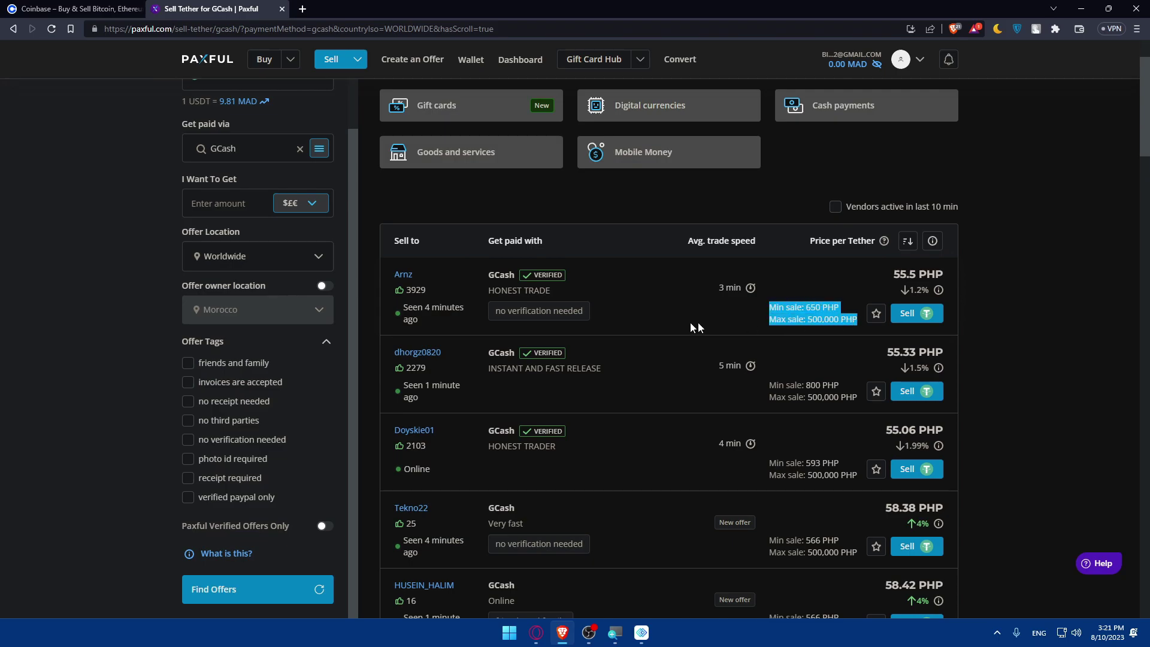
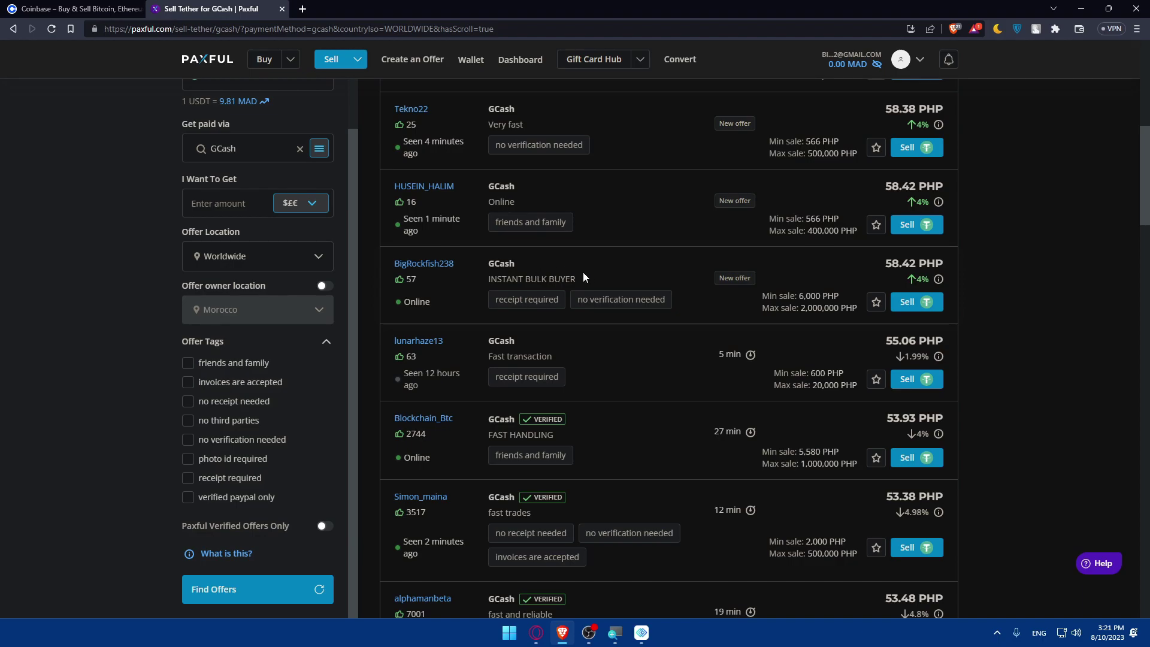
- Examine more GCash offers further down the list, and highlight one trader's positive feedback count
{"action": "scroll", "coordinate": [604, 415], "scroll_direction": "down", "scroll_amount": 2}
{"action": "scroll", "coordinate": [604, 418], "scroll_direction": "down", "scroll_amount": 2}
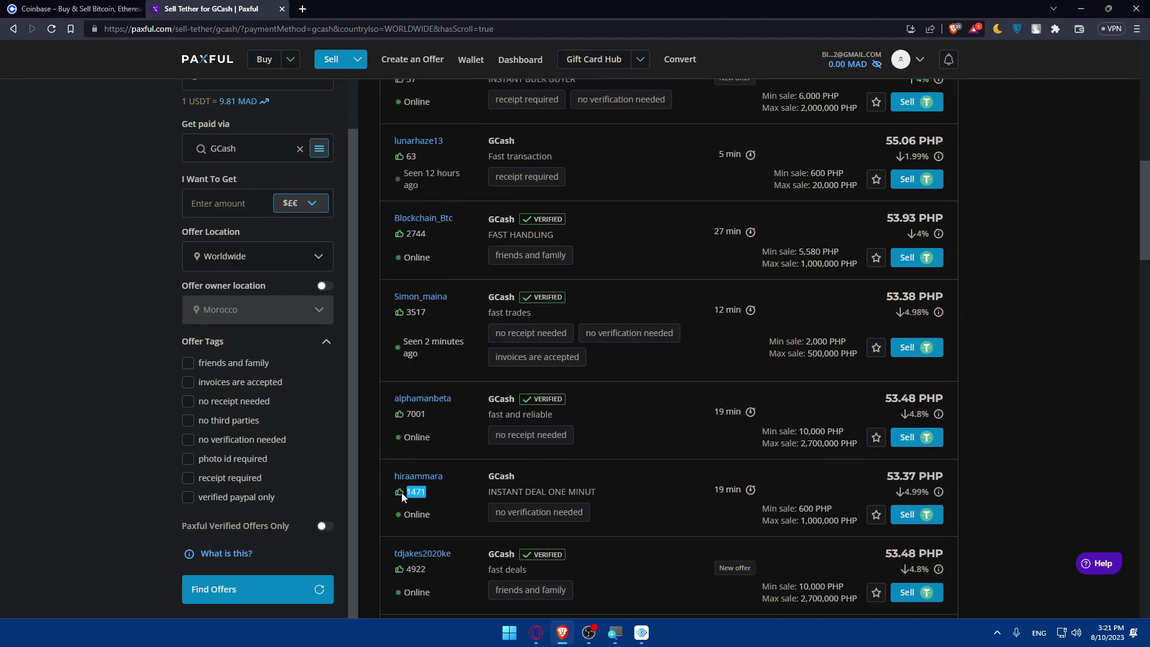
{"action": "left_click_drag", "start_coordinate": [412, 492], "coordinate": [426, 491]}
{"action": "left_click", "coordinate": [621, 485]}
{"action": "scroll", "coordinate": [800, 525], "scroll_direction": "up", "scroll_amount": 12}
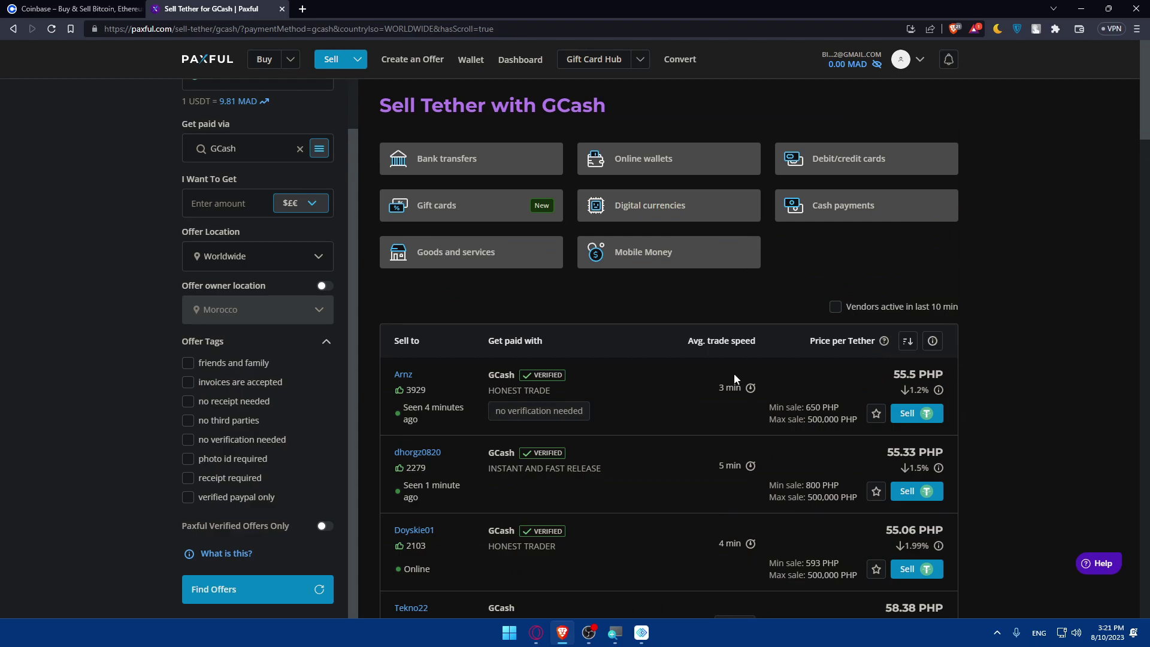
- Open the first GCash offer in the list to sell Tether
{"action": "mouse_move", "coordinate": [581, 419]}
{"action": "scroll", "coordinate": [717, 400], "scroll_direction": "down", "scroll_amount": 3}
{"action": "scroll", "coordinate": [825, 419], "scroll_direction": "up", "scroll_amount": 3}
{"action": "left_click", "coordinate": [910, 421]}
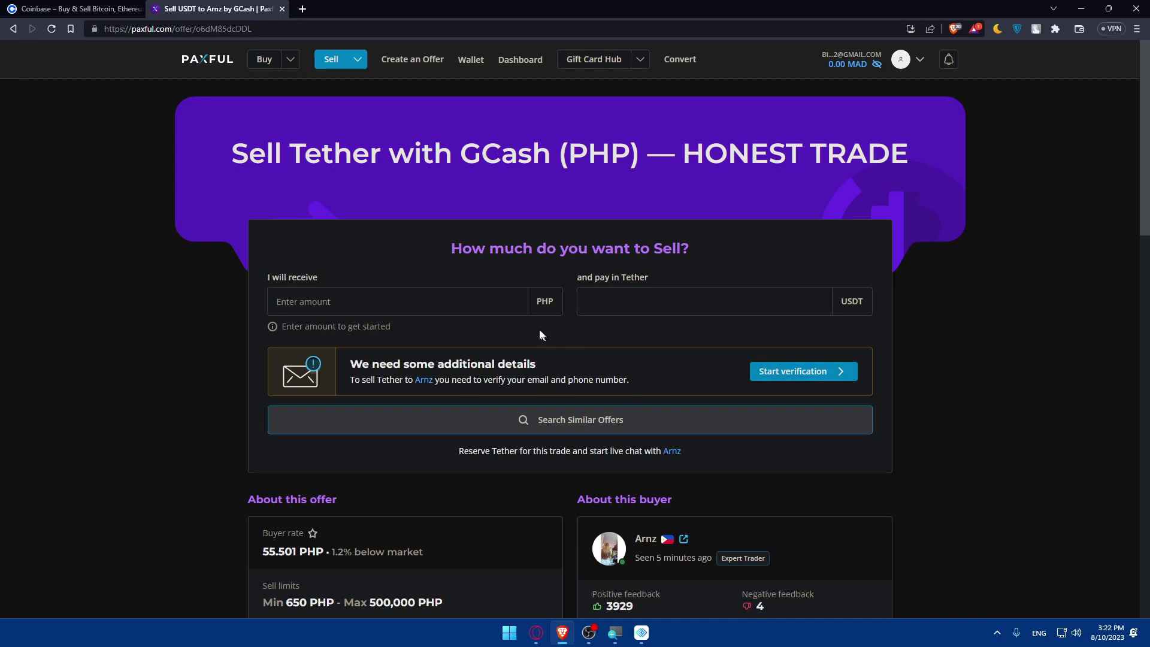
- Set the amount to pay in Tether to 100 USDT
{"action": "left_click", "coordinate": [735, 303]}
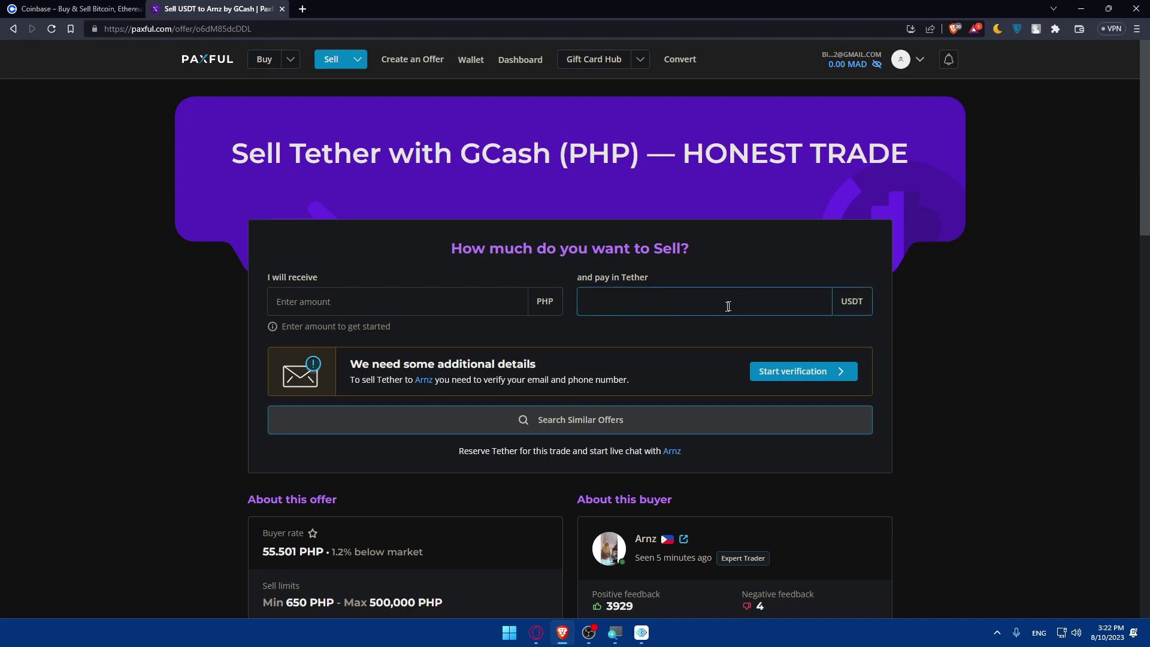
{"action": "left_click", "coordinate": [386, 305]}
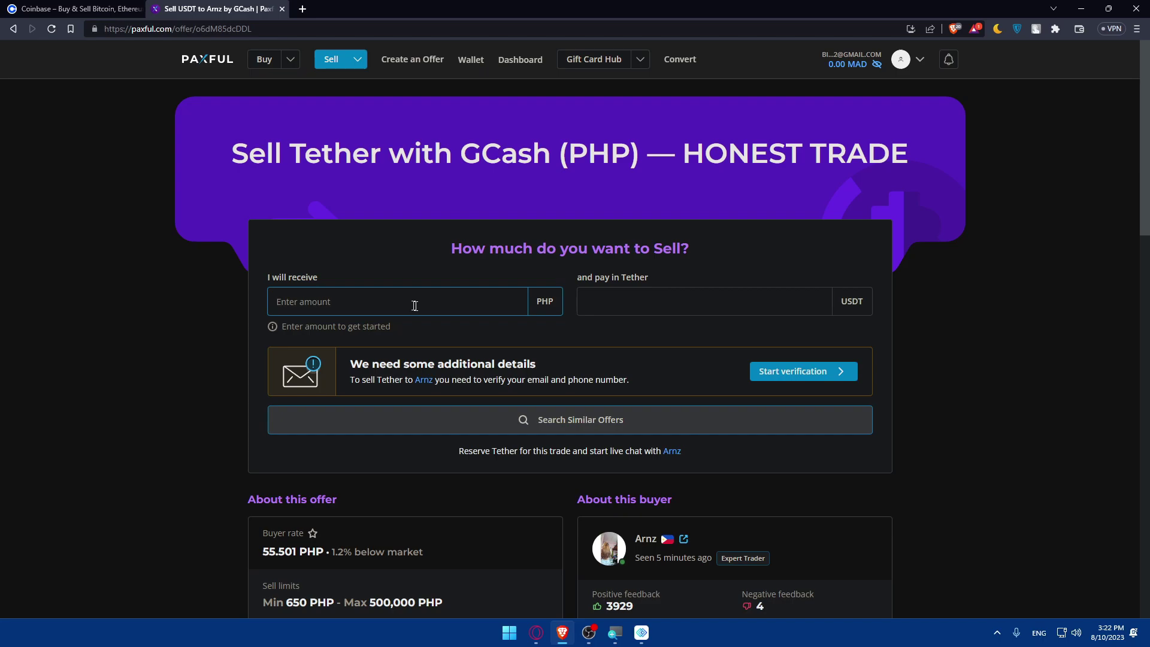
{"action": "left_click", "coordinate": [638, 295]}
{"action": "type", "text": "1"}
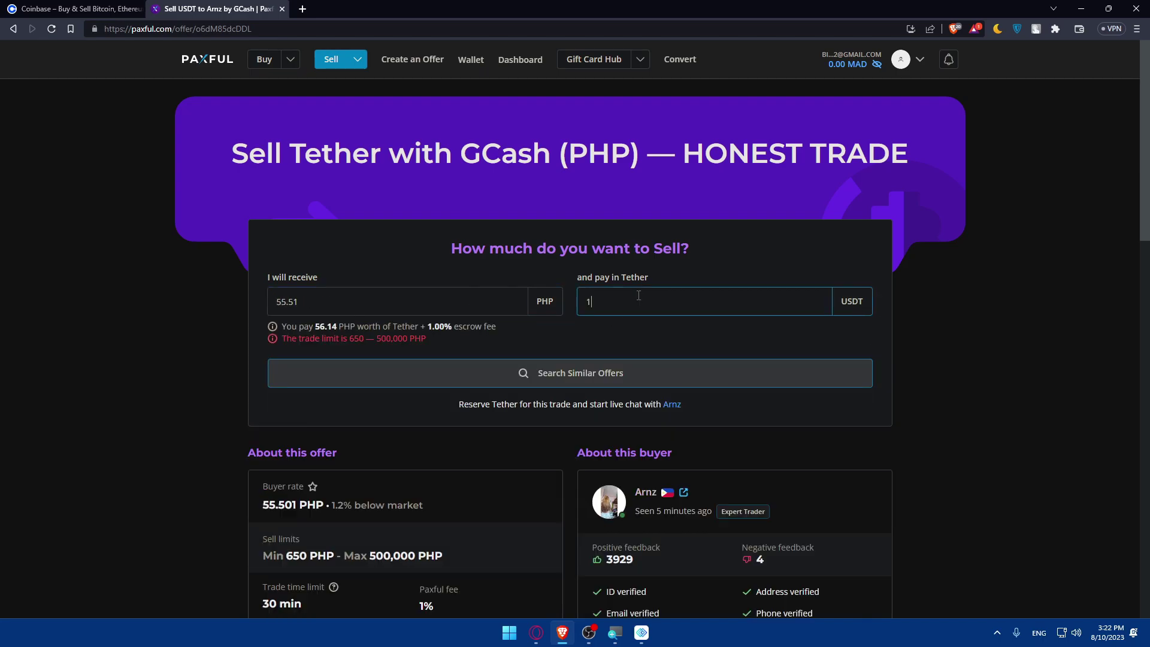
{"action": "type", "text": "00"}
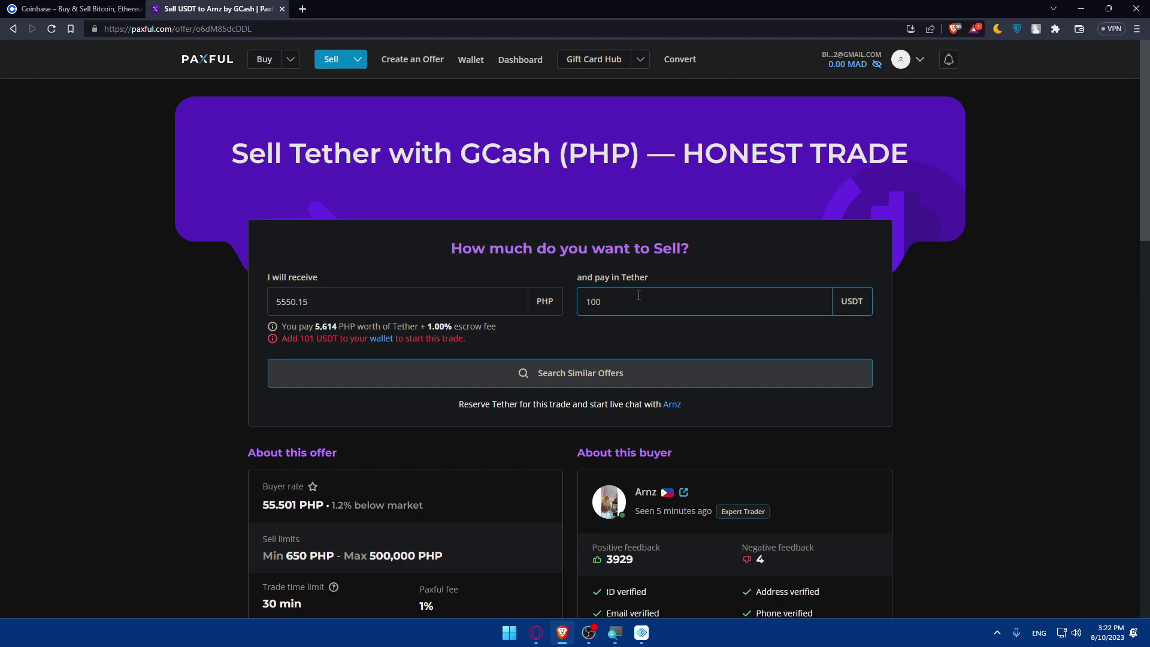
- Review the trade amounts, and highlight the escrow fee and the USDT amount required in the wallet
{"action": "left_click_drag", "start_coordinate": [638, 295], "coordinate": [559, 303]}
{"action": "left_click_drag", "start_coordinate": [309, 301], "coordinate": [271, 296]}
{"action": "left_click", "coordinate": [285, 308]}
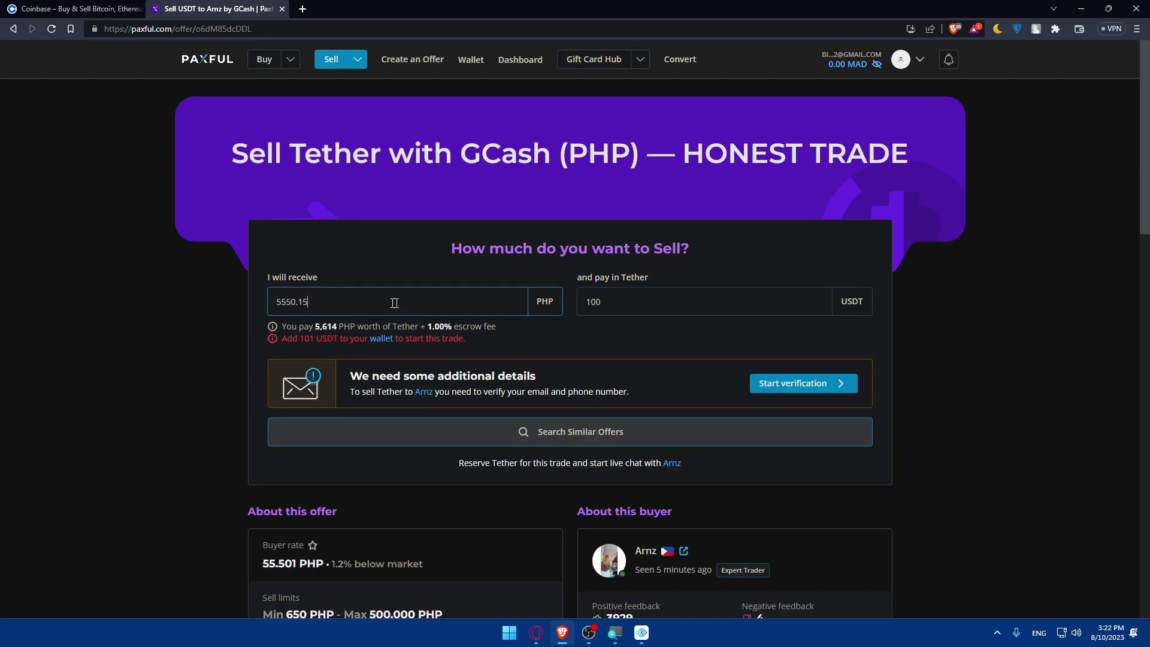
{"action": "left_click_drag", "start_coordinate": [292, 348], "coordinate": [314, 339]}
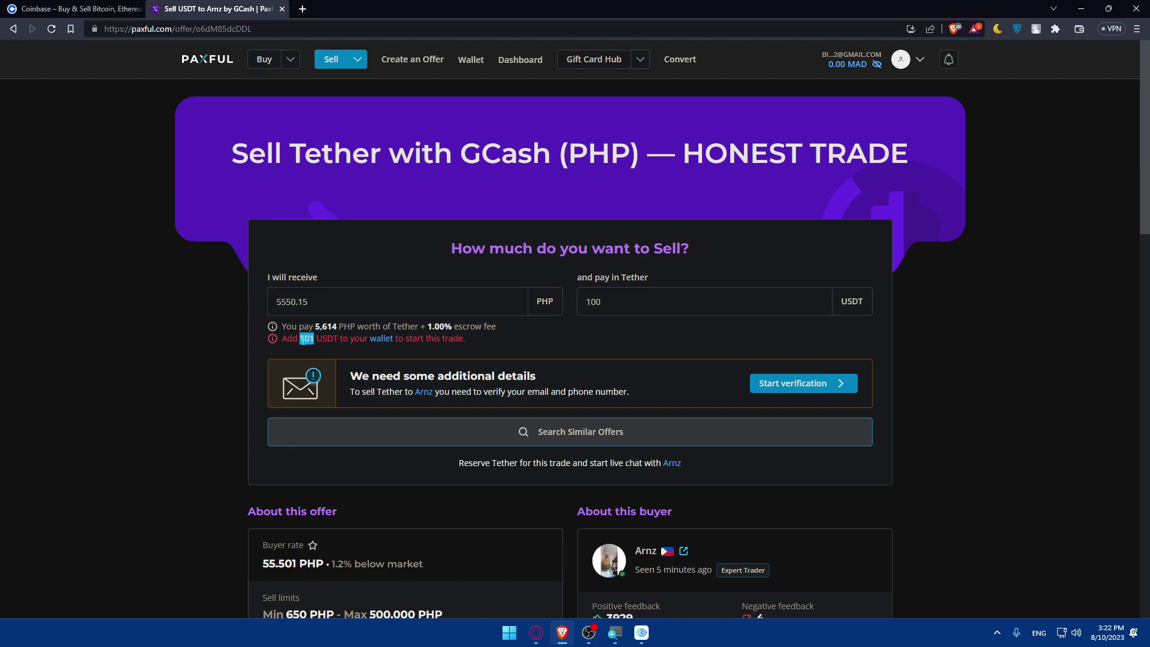
{"action": "left_click", "coordinate": [569, 334]}
{"action": "left_click_drag", "start_coordinate": [315, 339], "coordinate": [311, 339]}
{"action": "left_click", "coordinate": [495, 344]}
{"action": "left_click_drag", "start_coordinate": [485, 326], "coordinate": [426, 327]}
{"action": "left_click", "coordinate": [503, 348]}
{"action": "left_click_drag", "start_coordinate": [309, 340], "coordinate": [315, 339]}
- Examine the offer's rate, limits and terms, the buyer's verification details and the feedback on this offer
{"action": "scroll", "coordinate": [525, 332], "scroll_direction": "down", "scroll_amount": 3}
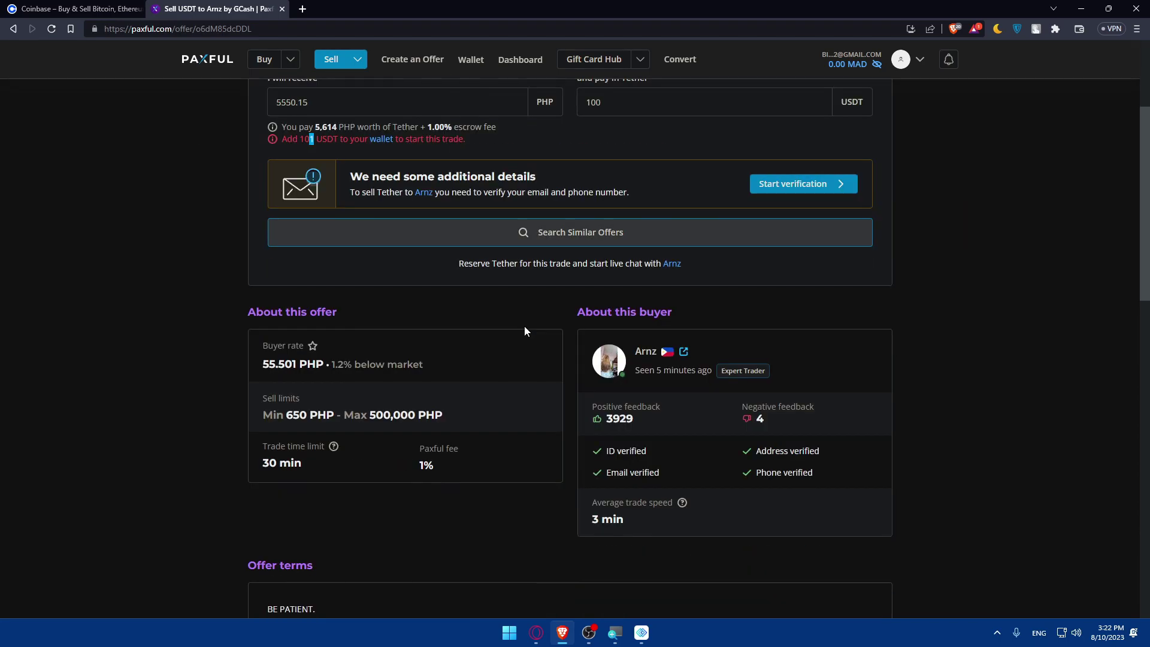
{"action": "scroll", "coordinate": [524, 330], "scroll_direction": "up", "scroll_amount": 3}
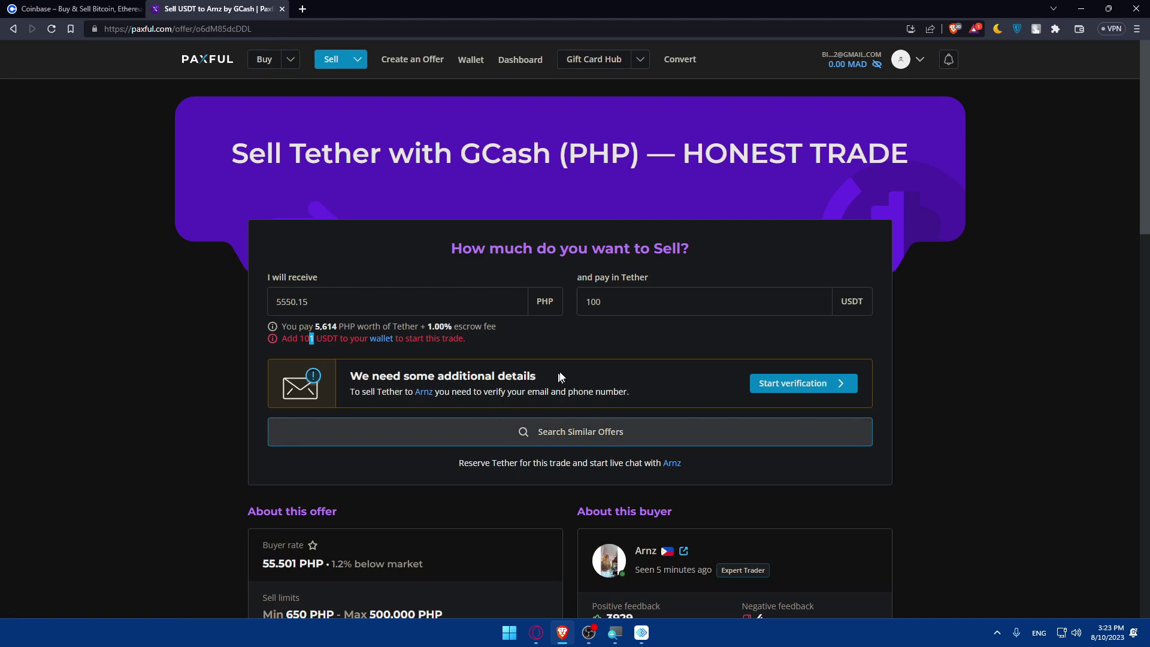
{"action": "scroll", "coordinate": [584, 370], "scroll_direction": "down", "scroll_amount": 5}
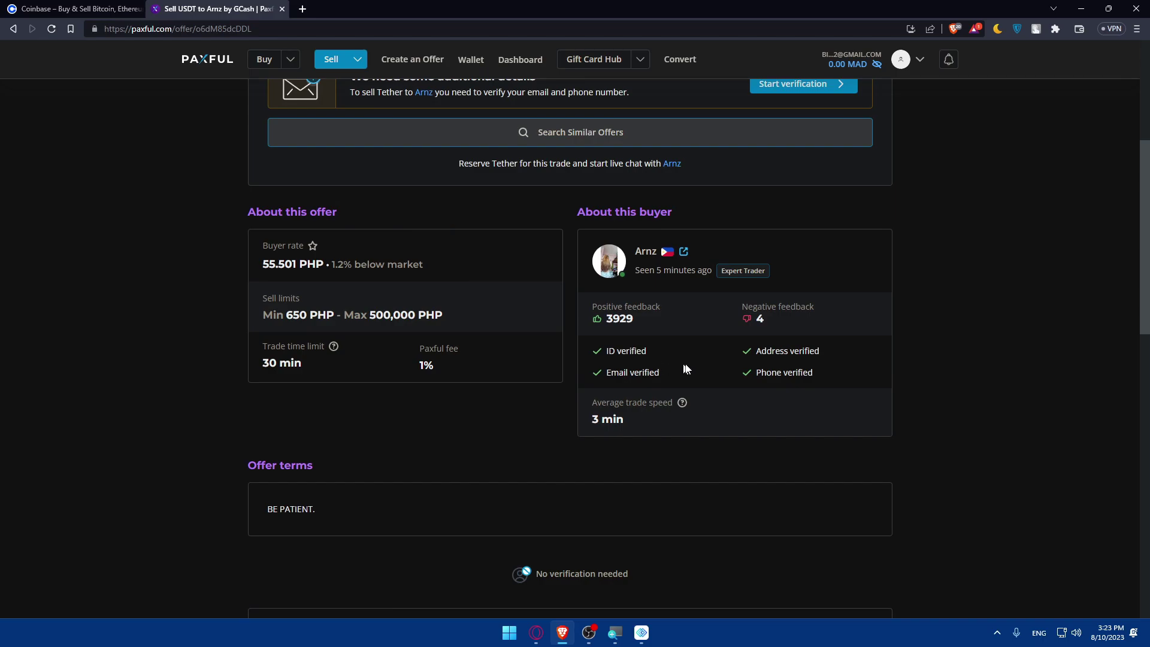
{"action": "scroll", "coordinate": [563, 360], "scroll_direction": "down", "scroll_amount": 2}
{"action": "scroll", "coordinate": [562, 357], "scroll_direction": "down", "scroll_amount": 6}
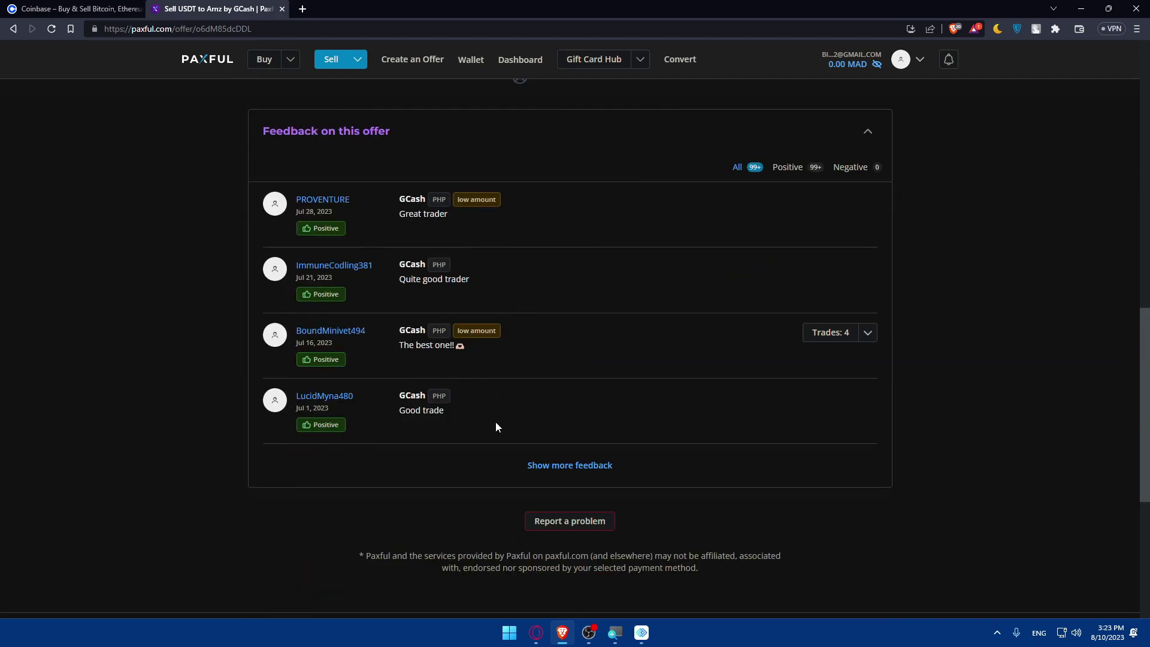
{"action": "scroll", "coordinate": [496, 427], "scroll_direction": "up", "scroll_amount": 6}
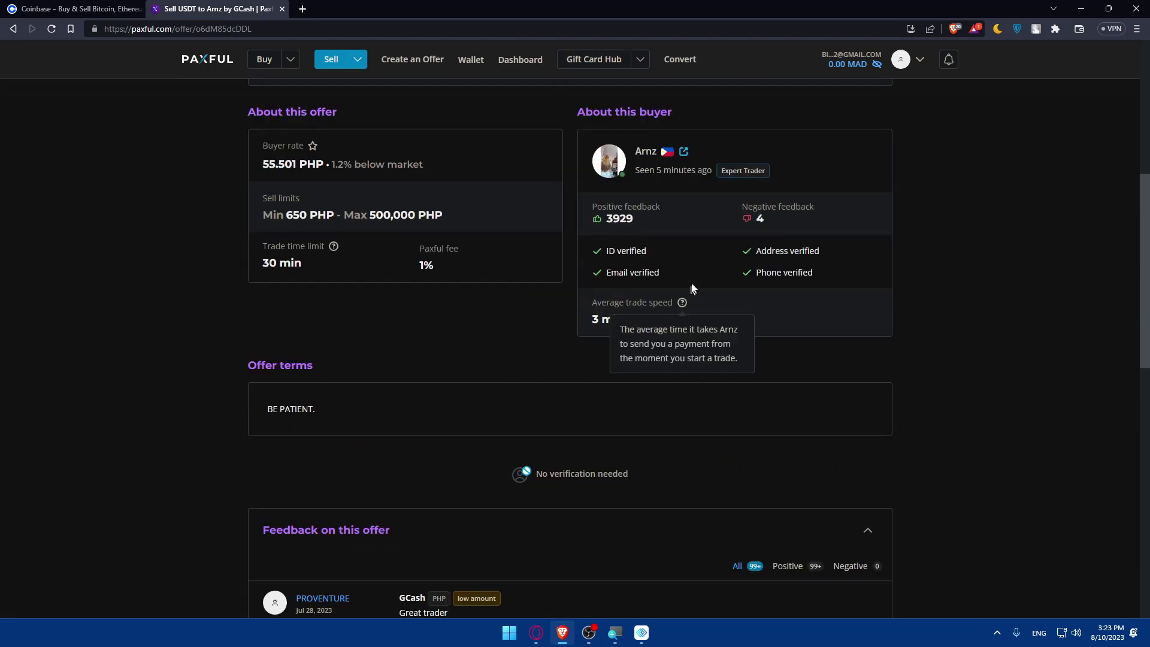
{"action": "left_click_drag", "start_coordinate": [647, 209], "coordinate": [662, 209]}
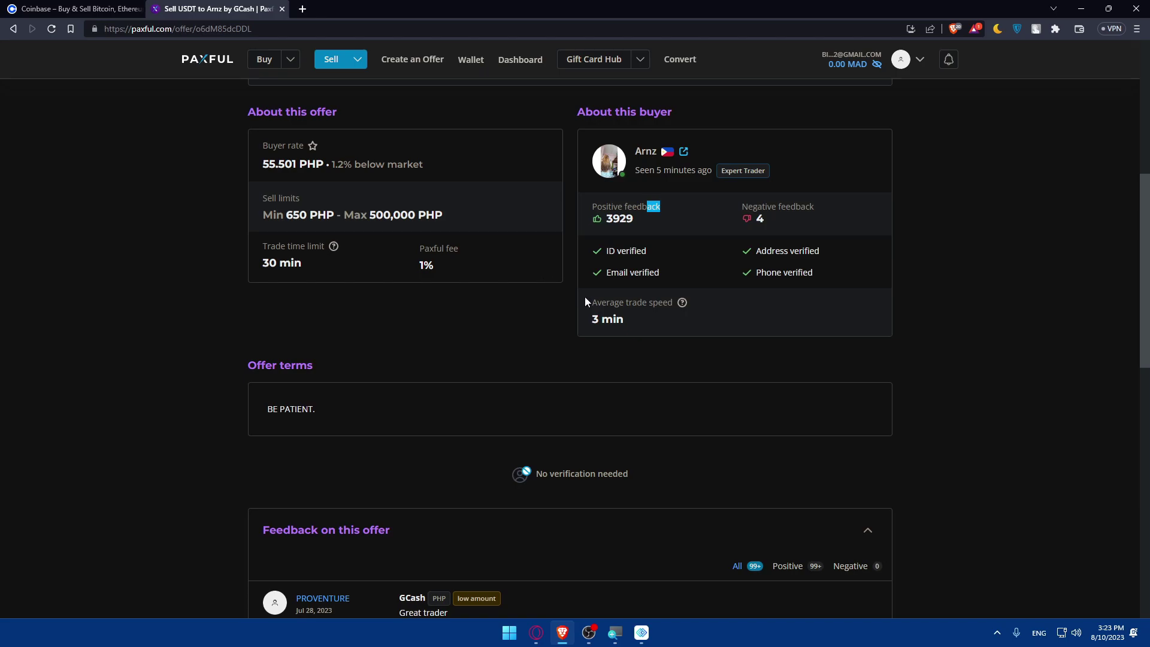
{"action": "scroll", "coordinate": [586, 301], "scroll_direction": "up", "scroll_amount": 6}
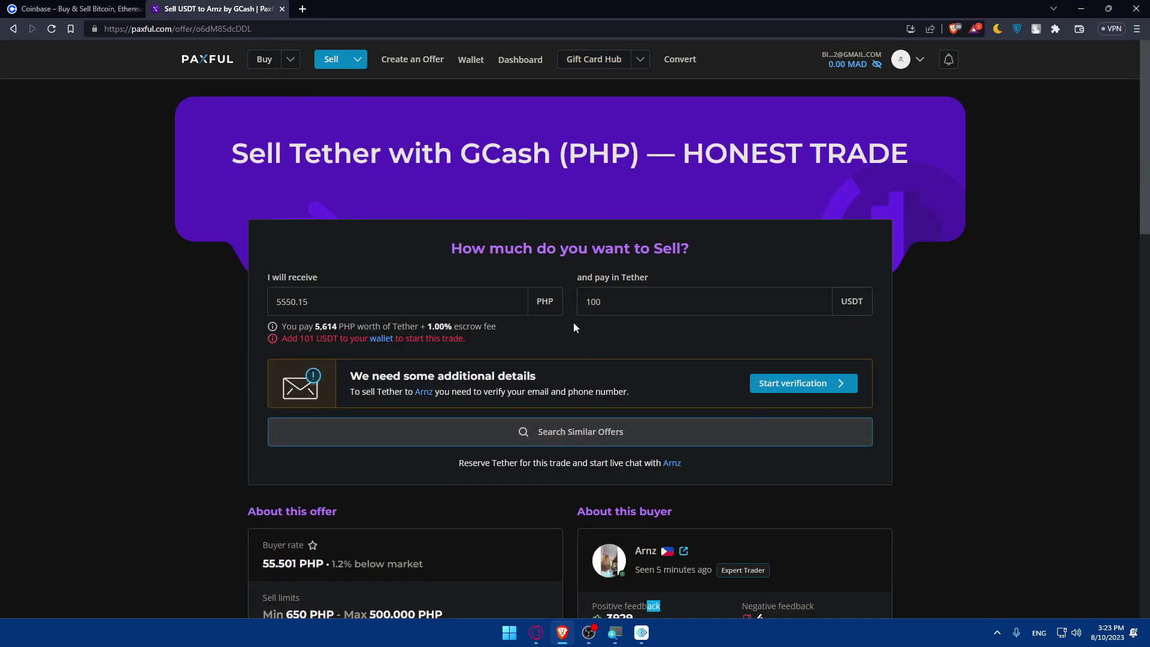
- Highlight the PHP amount to receive, and review the trade form and offer details again
{"action": "left_click_drag", "start_coordinate": [331, 303], "coordinate": [251, 304]}
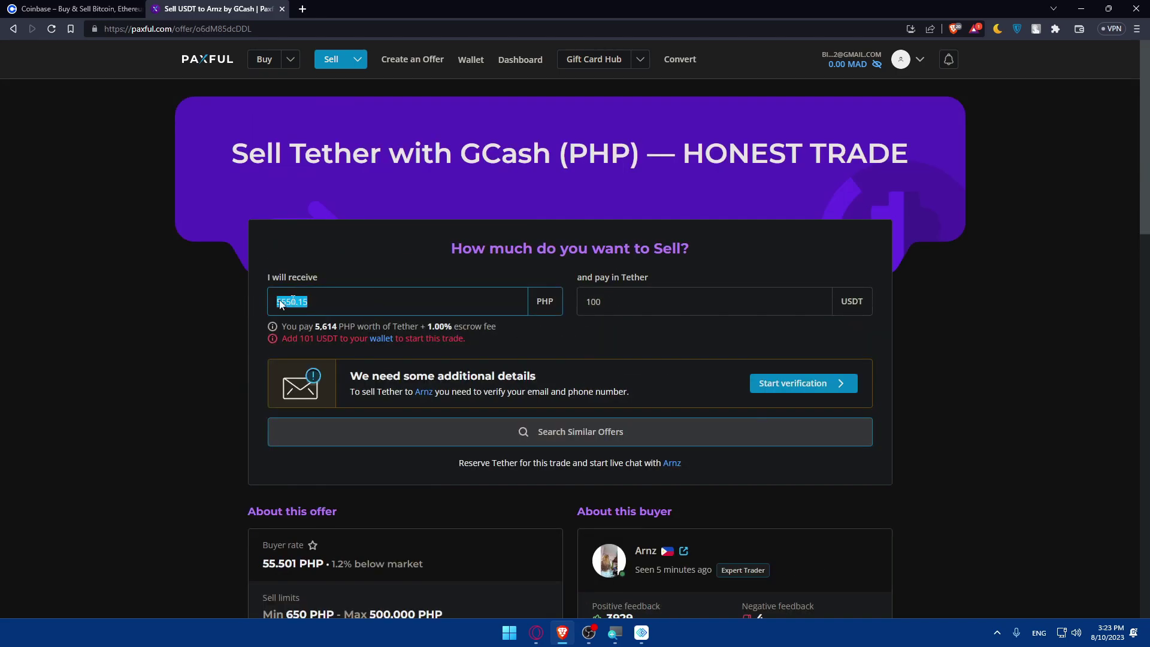
{"action": "left_click", "coordinate": [392, 301]}
{"action": "left_click_drag", "start_coordinate": [325, 301], "coordinate": [148, 306]}
{"action": "left_click", "coordinate": [402, 300]}
{"action": "left_click", "coordinate": [127, 321]}
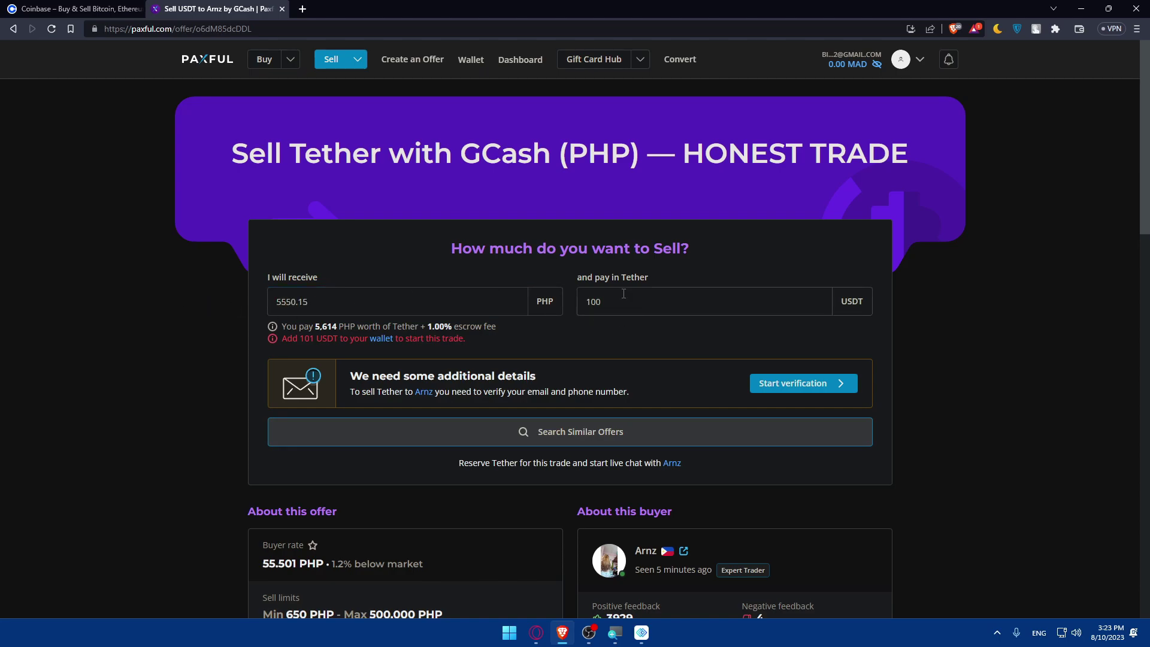
{"action": "scroll", "coordinate": [605, 354], "scroll_direction": "down", "scroll_amount": 2}
{"action": "scroll", "coordinate": [604, 358], "scroll_direction": "down", "scroll_amount": 2}
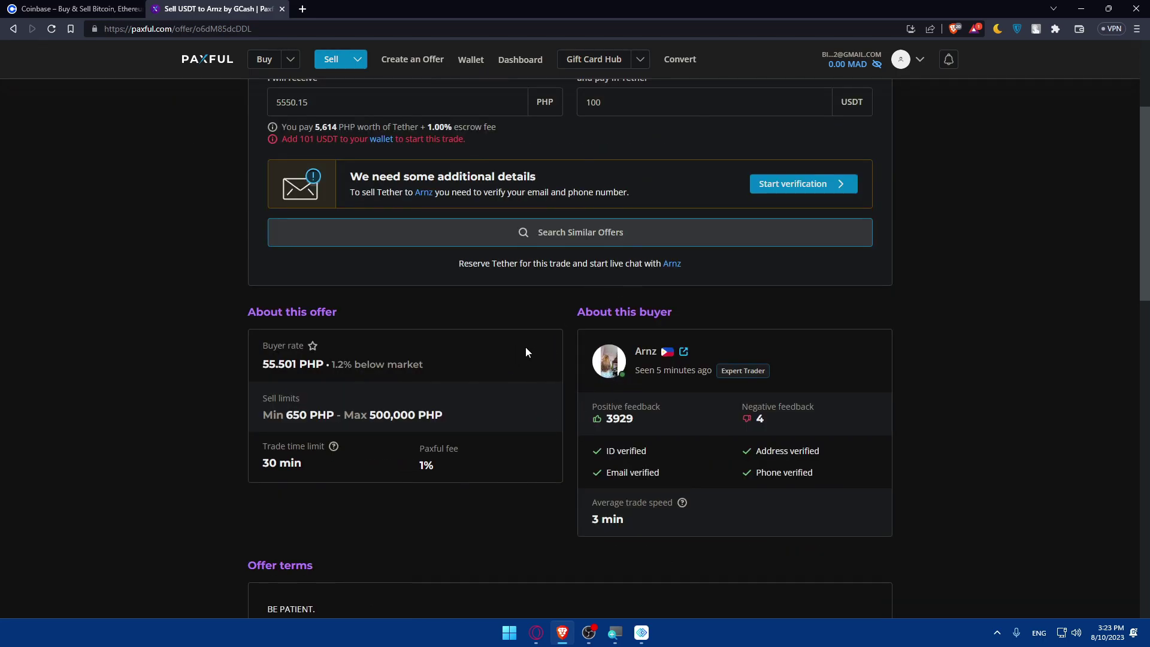
{"action": "scroll", "coordinate": [524, 367], "scroll_direction": "up", "scroll_amount": 2}
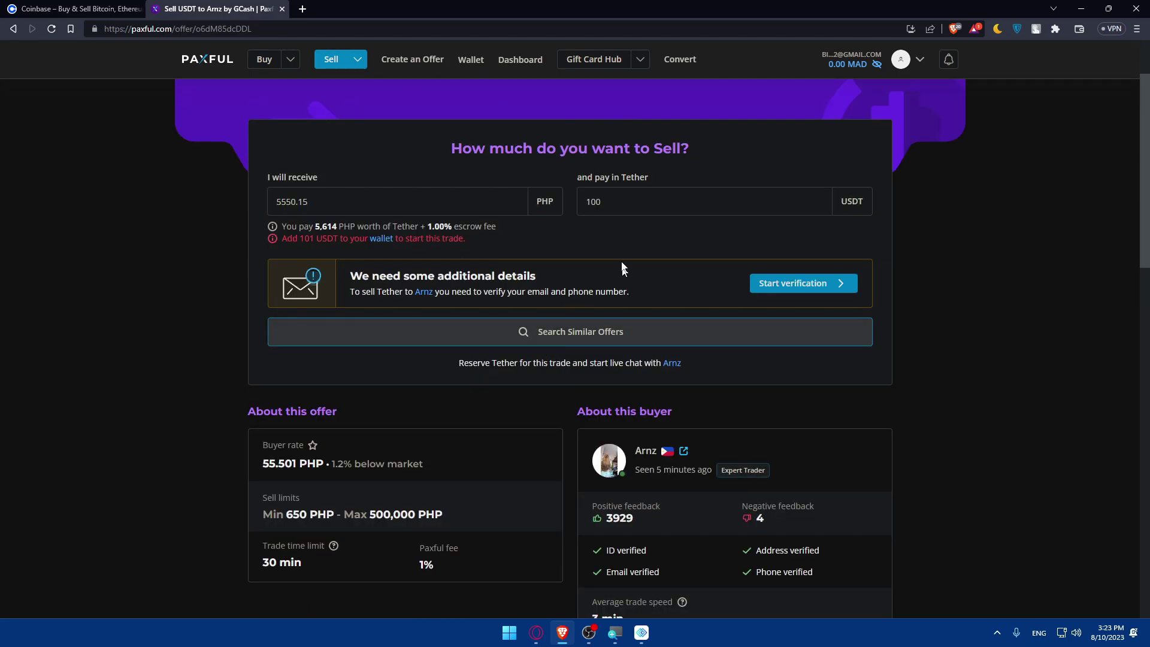